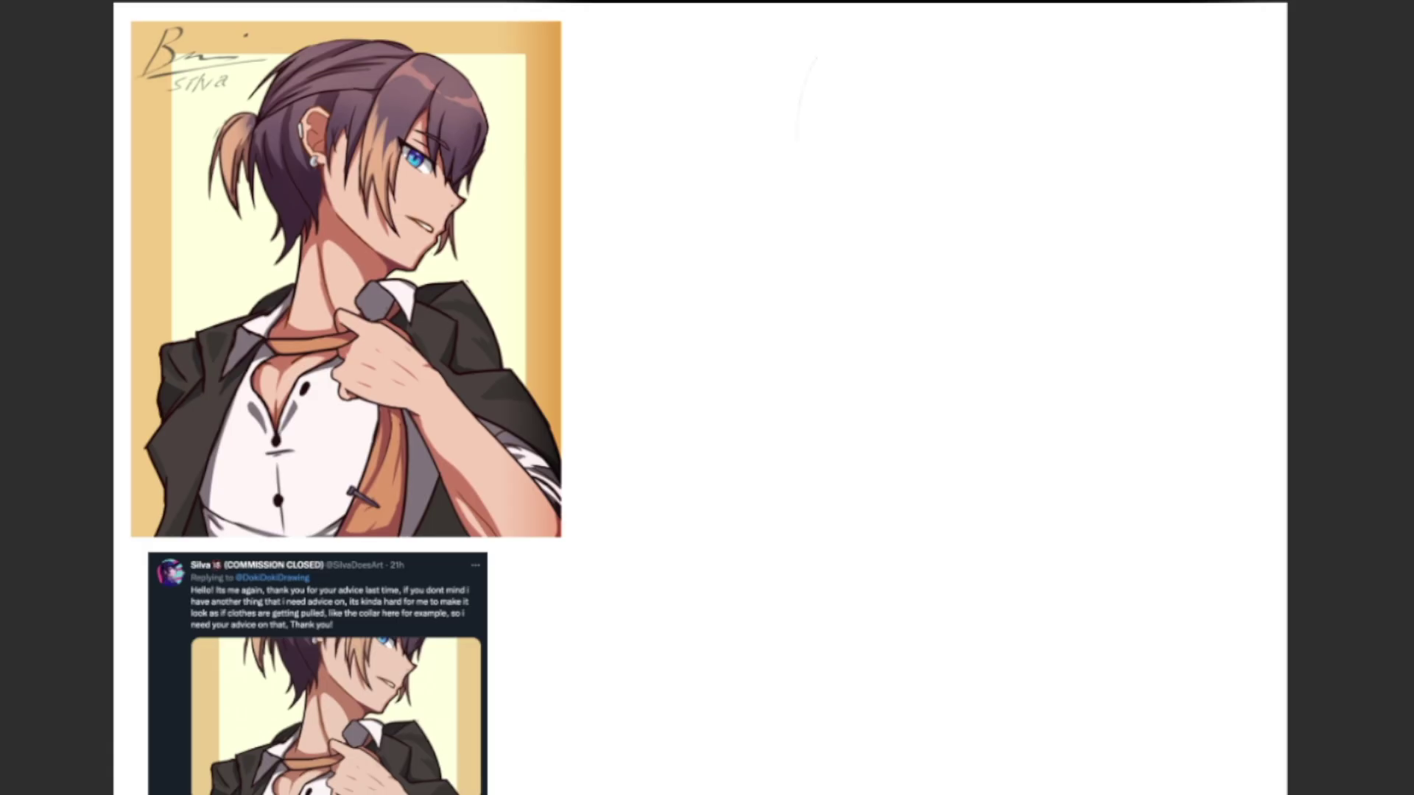
# Sketch the head as a tall oval on the blank canvas beside the reference illustration
pyautogui.moveTo(784, 155)
pyautogui.mouseDown()
pyautogui.moveTo(994, 173)
pyautogui.moveTo(880, 298)
pyautogui.mouseUp()
pyautogui.moveTo(996, 132); pyautogui.dragTo(967, 258)
pyautogui.moveTo(779, 128)
pyautogui.mouseDown()
pyautogui.moveTo(828, 20)
pyautogui.moveTo(993, 179)
pyautogui.moveTo(950, 280)
pyautogui.mouseUp()
pyautogui.moveTo(789, 203); pyautogui.dragTo(846, 302)
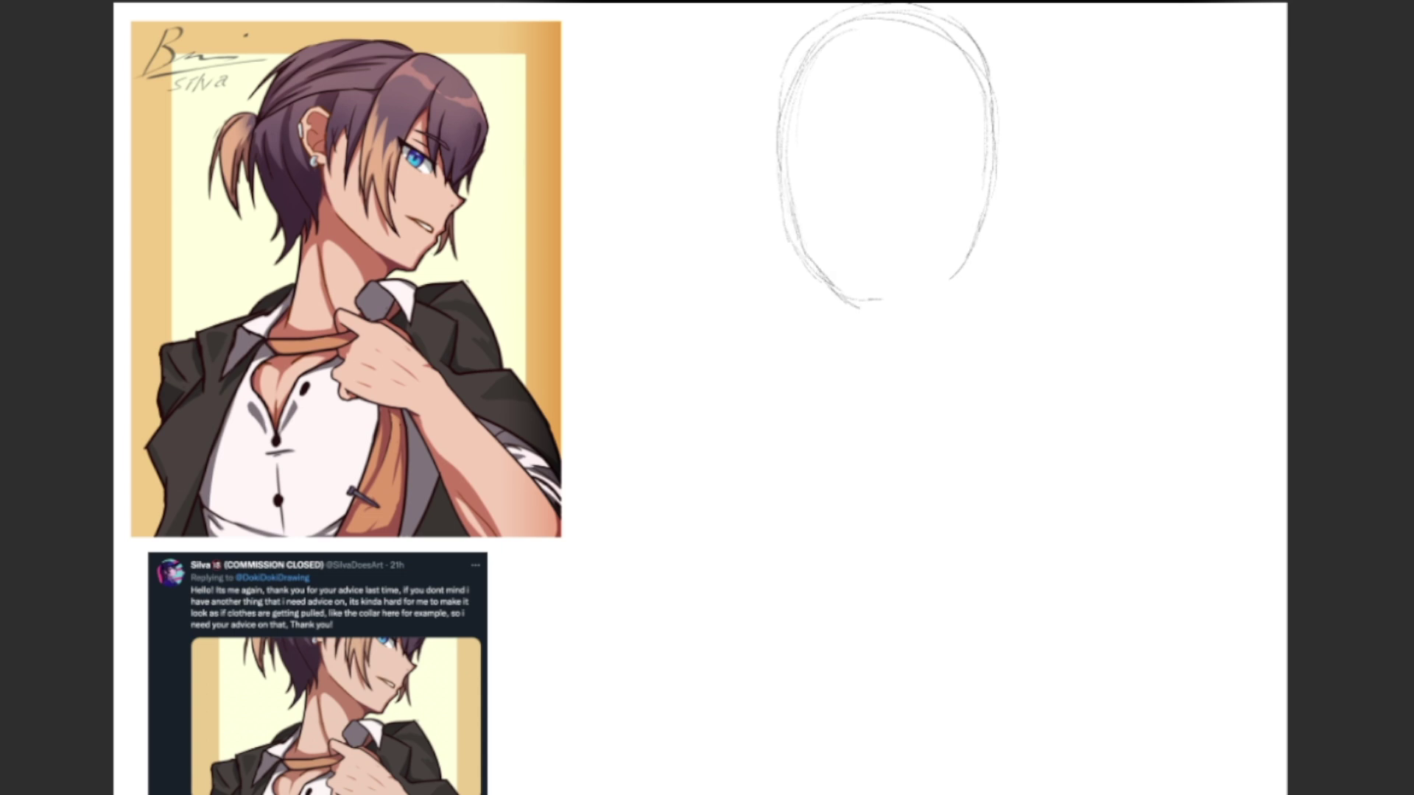
# Close the chin curve of the head oval and sketch both sides of the neck below it
pyautogui.moveTo(985, 219)
pyautogui.mouseDown()
pyautogui.moveTo(829, 289)
pyautogui.moveTo(818, 343)
pyautogui.mouseUp()
pyautogui.moveTo(937, 293); pyautogui.dragTo(931, 359)
pyautogui.moveTo(976, 226); pyautogui.dragTo(858, 305)
pyautogui.moveTo(950, 275)
pyautogui.mouseDown()
pyautogui.moveTo(833, 288)
pyautogui.moveTo(818, 488)
pyautogui.mouseUp()
# Sketch the diagonal neck tendons and the short beginnings of both shoulder slopes at the neck's base
pyautogui.moveTo(508, 281)
pyautogui.mouseDown()
pyautogui.moveTo(595, 28)
pyautogui.moveTo(781, 25)
pyautogui.moveTo(872, 208)
pyautogui.mouseUp()
pyautogui.moveTo(554, 46); pyautogui.dragTo(501, 225)
pyautogui.moveTo(537, 439)
pyautogui.mouseDown()
pyautogui.moveTo(587, 518)
pyautogui.moveTo(653, 559)
pyautogui.moveTo(725, 552)
pyautogui.mouseUp()
pyautogui.moveTo(560, 486)
pyautogui.mouseDown()
pyautogui.moveTo(561, 644)
pyautogui.moveTo(498, 637)
pyautogui.mouseUp()
pyautogui.moveTo(546, 604); pyautogui.dragTo(479, 653)
pyautogui.moveTo(786, 600); pyautogui.dragTo(860, 647)
pyautogui.moveTo(799, 508); pyautogui.dragTo(811, 622)
pyautogui.moveTo(1180, 490); pyautogui.dragTo(1236, 531)
pyautogui.moveTo(985, 405); pyautogui.dragTo(895, 519)
pyautogui.moveTo(1011, 438); pyautogui.dragTo(1056, 528)
pyautogui.moveTo(1145, 470); pyautogui.dragTo(1127, 557)
pyautogui.moveTo(1130, 501); pyautogui.dragTo(1126, 549)
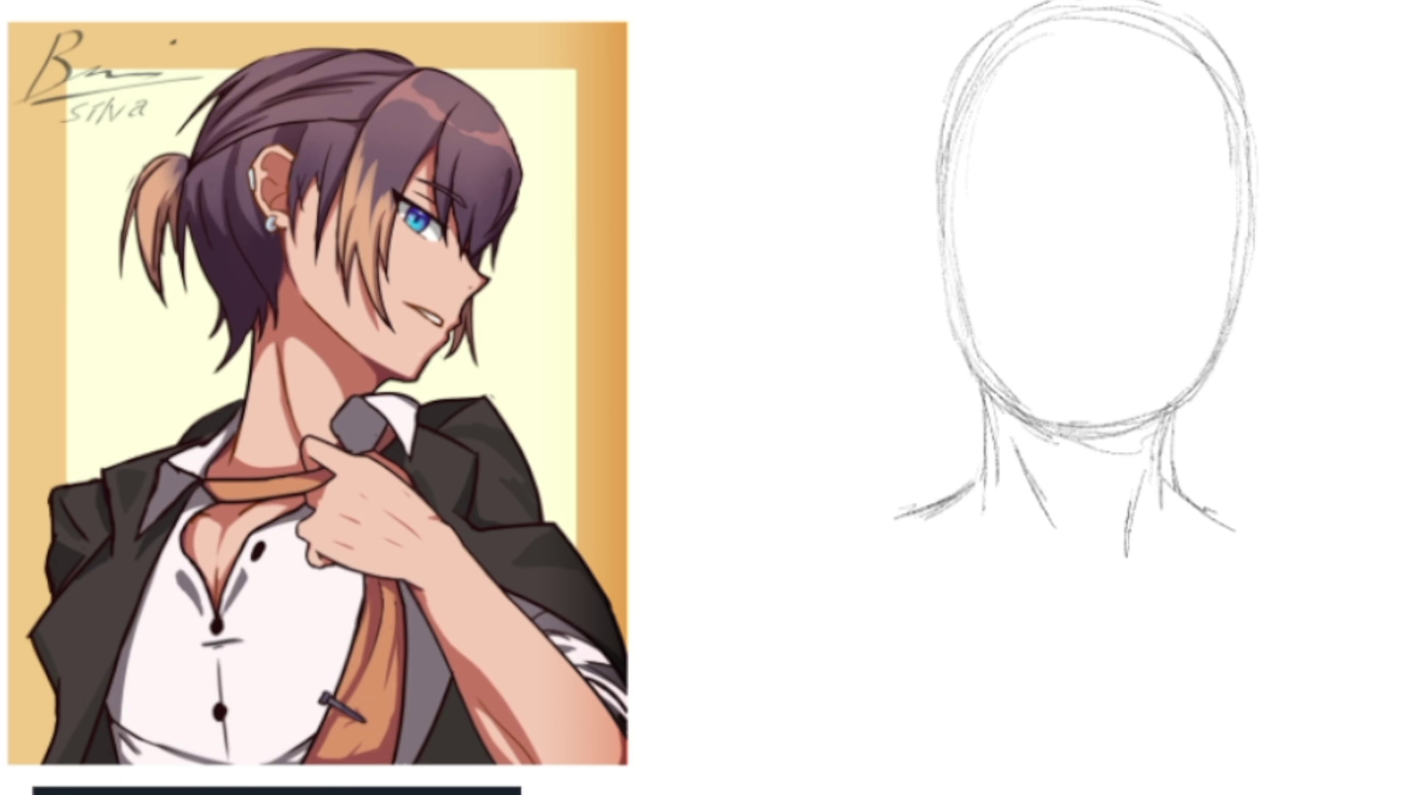
# Rough in the shirt collar's outer edges on both sides of the neck
pyautogui.moveTo(944, 489); pyautogui.dragTo(953, 438)
pyautogui.moveTo(949, 487)
pyautogui.mouseDown()
pyautogui.moveTo(958, 437)
pyautogui.moveTo(958, 450)
pyautogui.mouseUp()
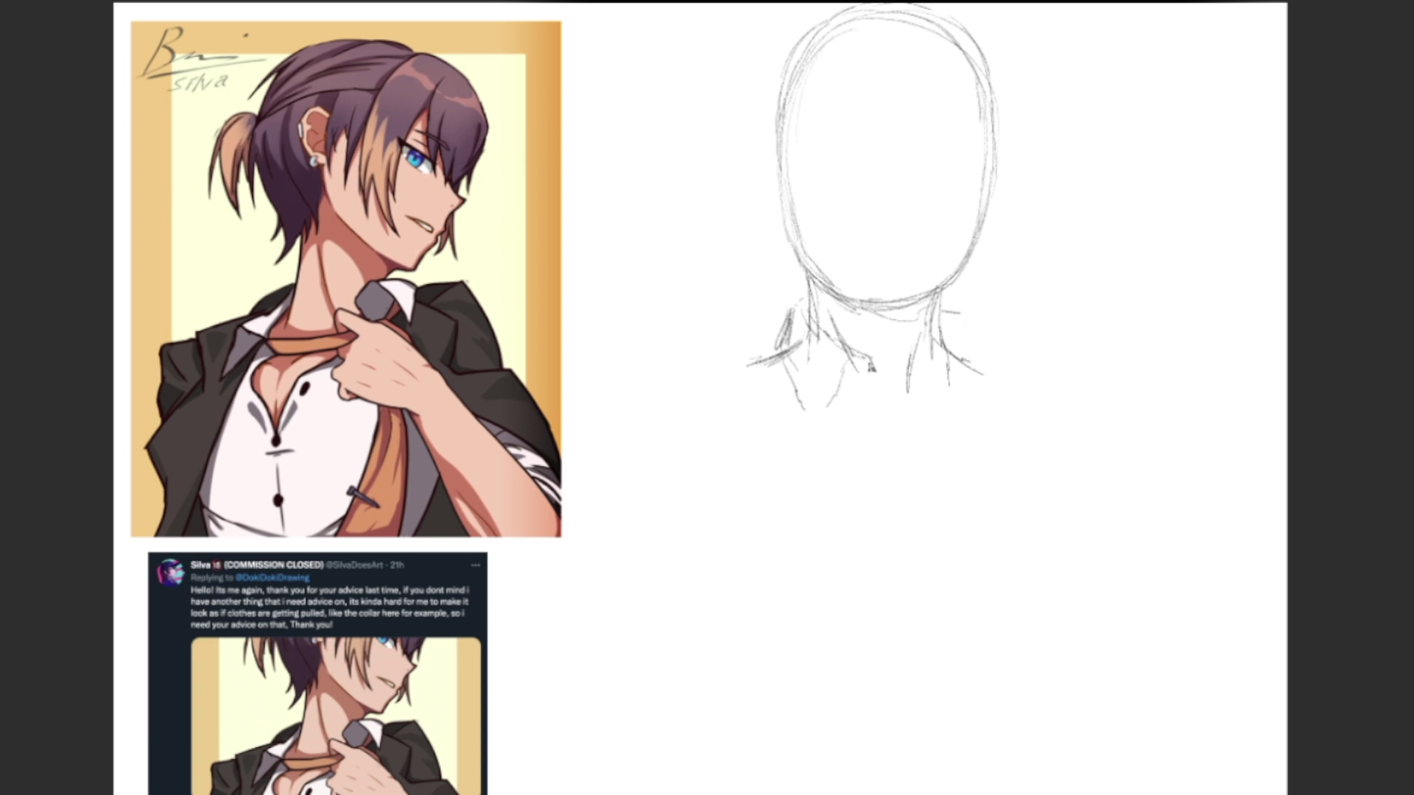
pyautogui.moveTo(969, 342); pyautogui.dragTo(953, 390)
pyautogui.moveTo(974, 327); pyautogui.dragTo(991, 379)
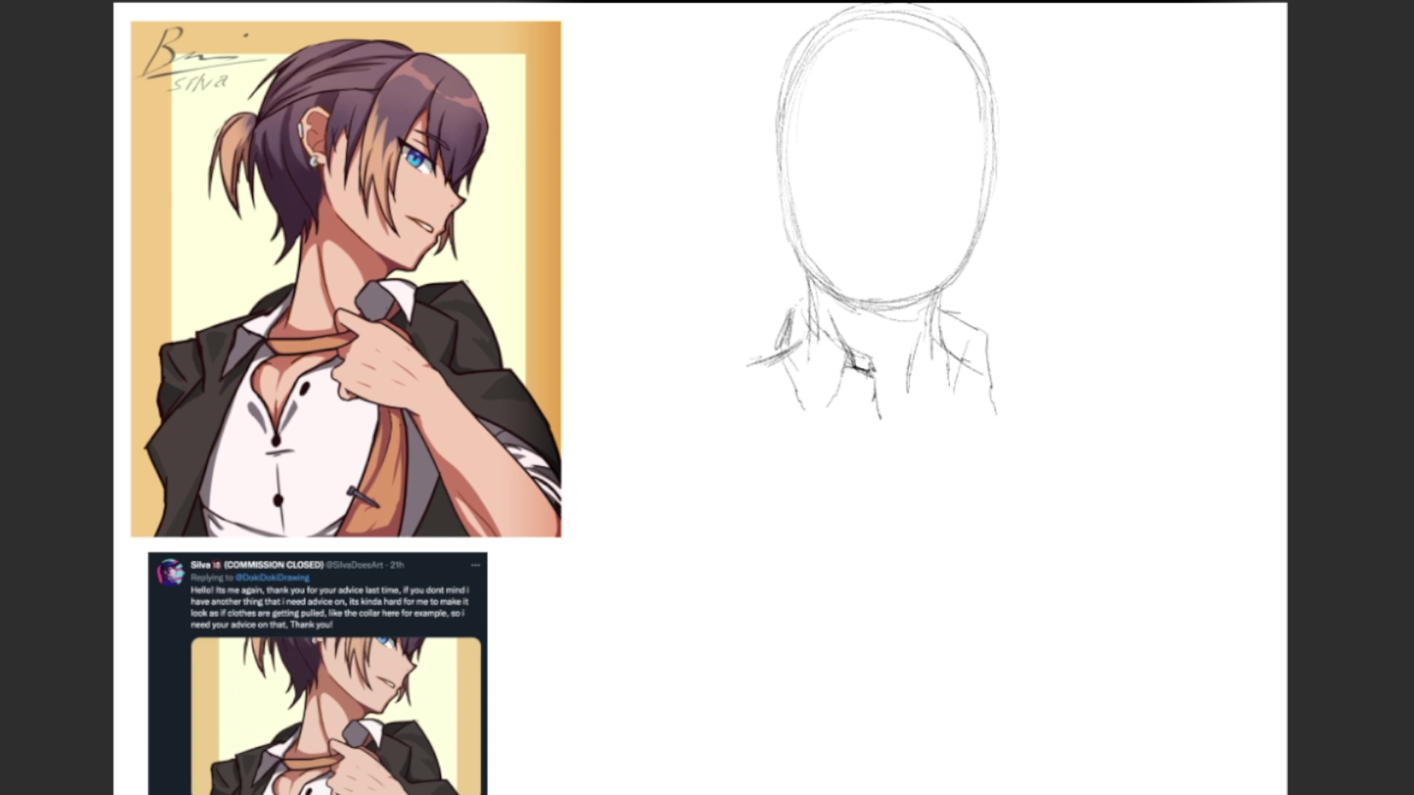
# Sketch the collar's V-shaped neck opening, running down to a point below the chin
pyautogui.moveTo(940, 383); pyautogui.dragTo(910, 446)
pyautogui.moveTo(939, 345); pyautogui.dragTo(891, 449)
pyautogui.moveTo(874, 368); pyautogui.dragTo(880, 399)
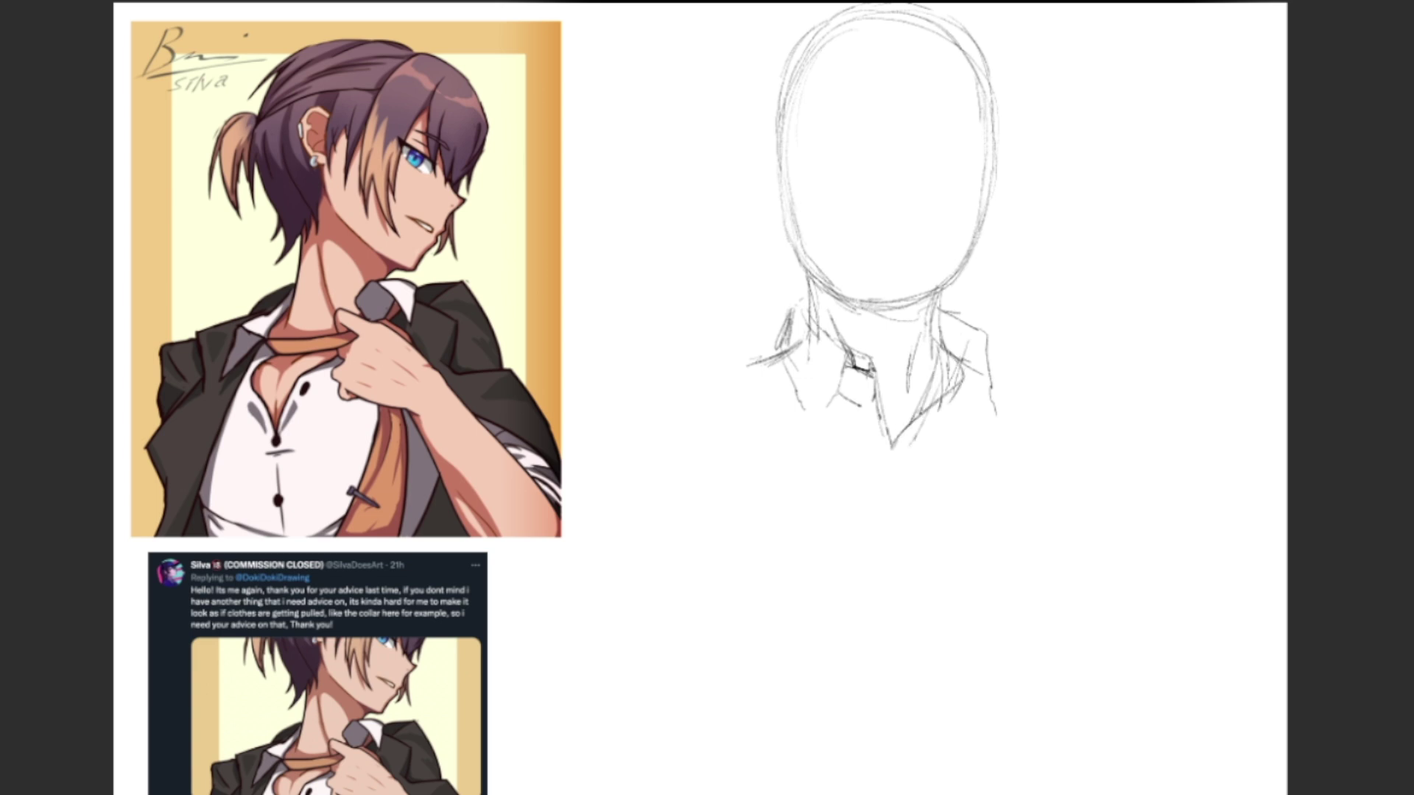
# Sketch the folded collar flap left of the neck and the first diagonal edge of the necktie beneath it
pyautogui.moveTo(838, 357); pyautogui.dragTo(808, 421)
pyautogui.moveTo(793, 353); pyautogui.dragTo(773, 394)
pyautogui.moveTo(802, 296)
pyautogui.mouseDown()
pyautogui.moveTo(771, 352)
pyautogui.moveTo(882, 440)
pyautogui.mouseUp()
pyautogui.moveTo(830, 381); pyautogui.dragTo(897, 449)
pyautogui.moveTo(823, 410); pyautogui.dragTo(858, 456)
pyautogui.moveTo(833, 364); pyautogui.dragTo(804, 416)
pyautogui.moveTo(770, 352); pyautogui.dragTo(790, 418)
pyautogui.moveTo(822, 360); pyautogui.dragTo(793, 414)
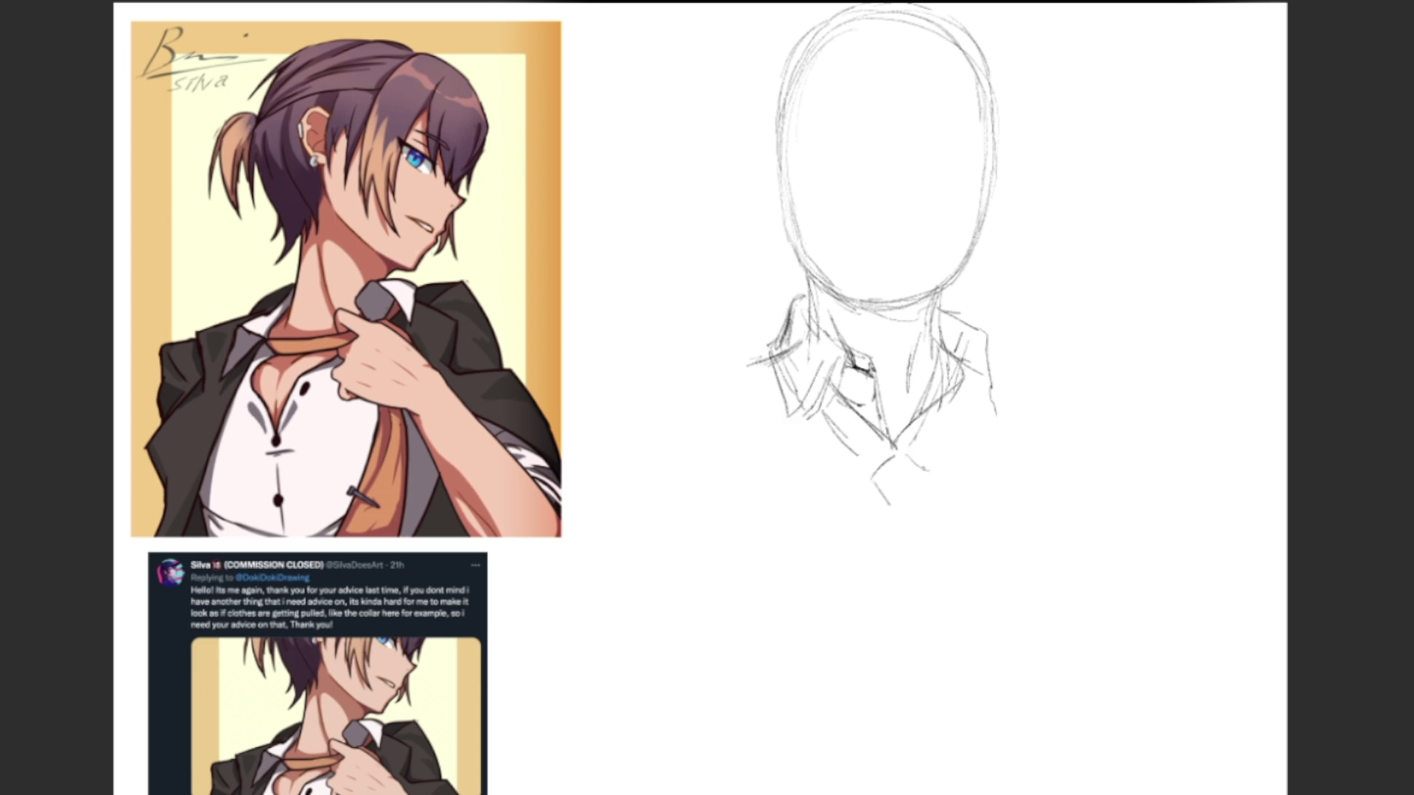
# Sketch the necktie band pulled diagonally from the left collar flap to the knot right of centre
pyautogui.moveTo(827, 381)
pyautogui.mouseDown()
pyautogui.moveTo(875, 449)
pyautogui.moveTo(862, 483)
pyautogui.moveTo(851, 409)
pyautogui.moveTo(947, 475)
pyautogui.mouseUp()
pyautogui.moveTo(829, 370); pyautogui.dragTo(942, 456)
pyautogui.moveTo(819, 407); pyautogui.dragTo(895, 467)
pyautogui.moveTo(822, 394); pyautogui.dragTo(914, 476)
pyautogui.moveTo(940, 444)
pyautogui.mouseDown()
pyautogui.moveTo(913, 477)
pyautogui.moveTo(966, 482)
pyautogui.mouseUp()
pyautogui.moveTo(915, 483); pyautogui.dragTo(941, 512)
pyautogui.moveTo(964, 446); pyautogui.dragTo(974, 480)
pyautogui.moveTo(966, 479); pyautogui.dragTo(953, 492)
pyautogui.moveTo(913, 477); pyautogui.dragTo(946, 508)
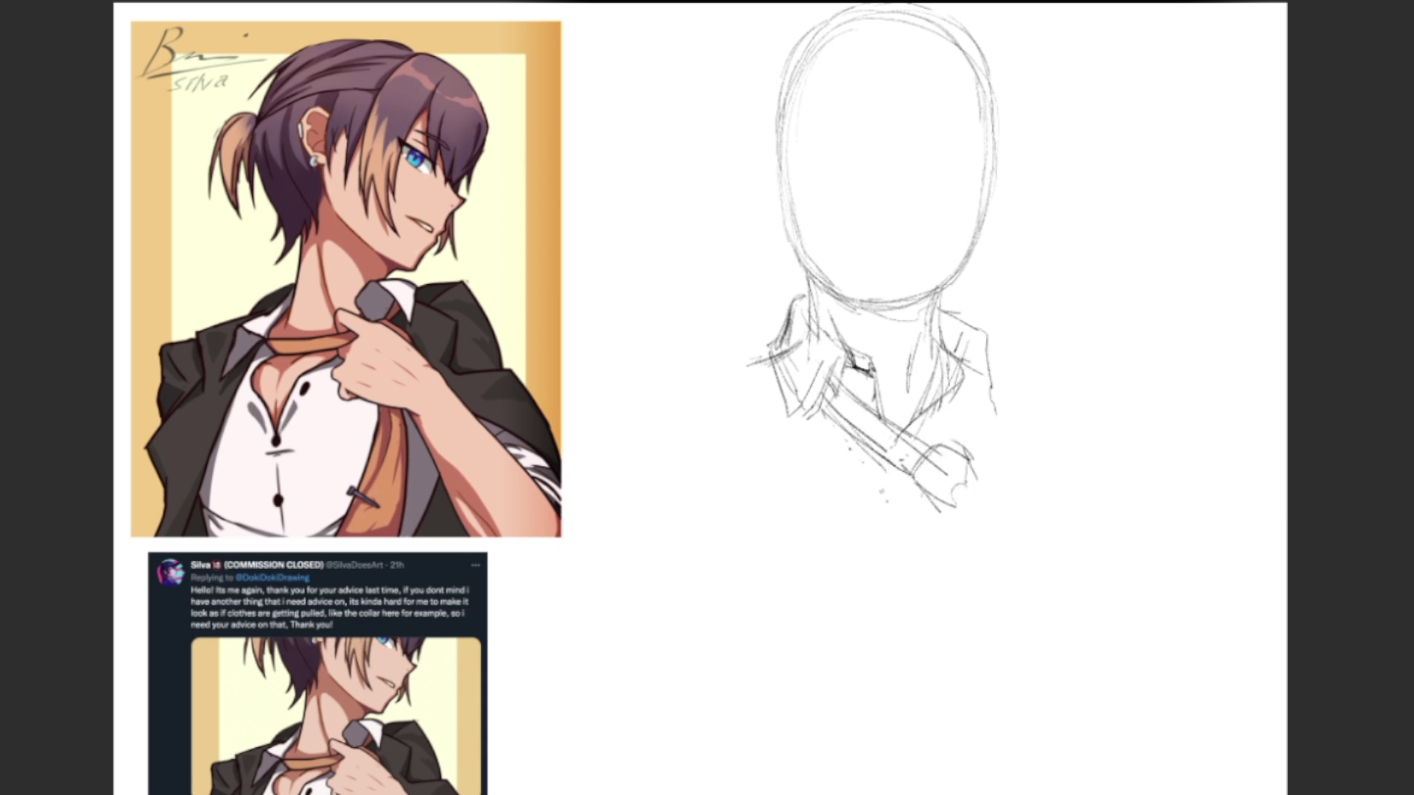
# Sketch the right collar flap folding down over the tie knot, with pull lines toward the chest
pyautogui.moveTo(961, 366); pyautogui.dragTo(937, 445)
pyautogui.moveTo(979, 367)
pyautogui.mouseDown()
pyautogui.moveTo(970, 441)
pyautogui.moveTo(954, 418)
pyautogui.mouseUp()
pyautogui.moveTo(971, 441); pyautogui.dragTo(959, 456)
pyautogui.moveTo(971, 390); pyautogui.dragTo(939, 449)
pyautogui.moveTo(976, 373)
pyautogui.mouseDown()
pyautogui.moveTo(963, 454)
pyautogui.moveTo(911, 436)
pyautogui.mouseUp()
pyautogui.moveTo(974, 421); pyautogui.dragTo(1012, 460)
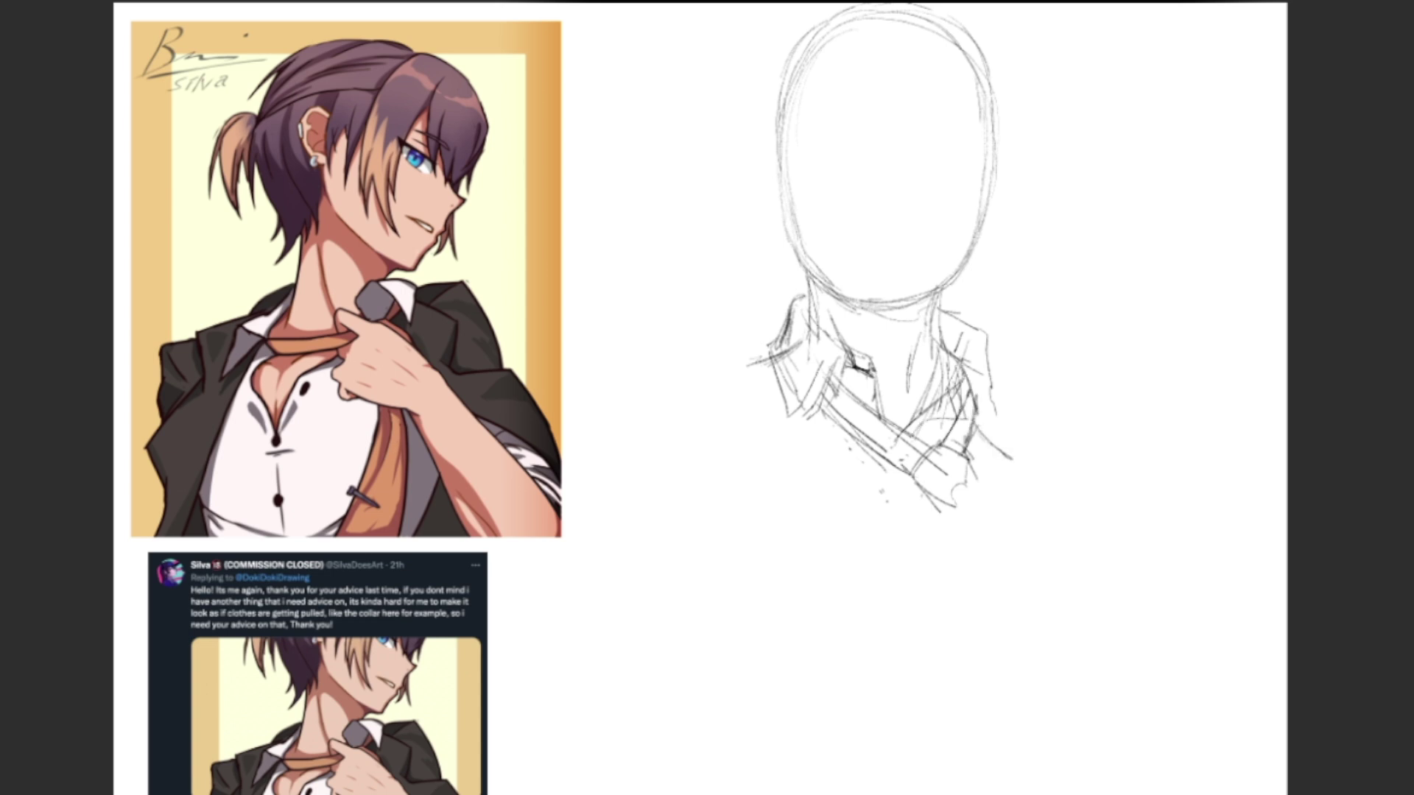
# Sketch the fist gripping the tie knot, including the fingers, back of the hand and wrist
pyautogui.moveTo(917, 441); pyautogui.dragTo(981, 425)
pyautogui.moveTo(924, 484); pyautogui.dragTo(963, 457)
pyautogui.moveTo(977, 442); pyautogui.dragTo(1037, 520)
pyautogui.moveTo(925, 476)
pyautogui.mouseDown()
pyautogui.moveTo(978, 454)
pyautogui.moveTo(925, 488)
pyautogui.mouseUp()
pyautogui.moveTo(907, 496); pyautogui.dragTo(937, 528)
pyautogui.moveTo(1002, 479); pyautogui.dragTo(1039, 520)
pyautogui.moveTo(984, 443); pyautogui.dragTo(1045, 504)
pyautogui.moveTo(1035, 487); pyautogui.dragTo(1044, 541)
pyautogui.moveTo(936, 523); pyautogui.dragTo(978, 548)
pyautogui.moveTo(974, 548); pyautogui.dragTo(1046, 537)
# Sketch both shoulder lines sloping out from the collar, plus the armhole and side lines of the left sleeve
pyautogui.moveTo(944, 323)
pyautogui.mouseDown()
pyautogui.moveTo(1027, 390)
pyautogui.moveTo(1079, 403)
pyautogui.mouseUp()
pyautogui.moveTo(965, 361); pyautogui.dragTo(1087, 422)
pyautogui.moveTo(763, 350)
pyautogui.mouseDown()
pyautogui.moveTo(739, 411)
pyautogui.moveTo(787, 460)
pyautogui.mouseUp()
pyautogui.moveTo(757, 361); pyautogui.dragTo(673, 398)
pyautogui.moveTo(807, 347); pyautogui.dragTo(679, 396)
pyautogui.moveTo(672, 401); pyautogui.dragTo(662, 539)
pyautogui.moveTo(713, 576); pyautogui.dragTo(715, 603)
pyautogui.moveTo(684, 574); pyautogui.dragTo(726, 701)
pyautogui.moveTo(1077, 412); pyautogui.dragTo(1108, 529)
# Build up the left shoulder and upper sleeve with a cross-contour band, and extend the lowered arm and chest edge
pyautogui.moveTo(725, 383); pyautogui.dragTo(627, 432)
pyautogui.moveTo(634, 413); pyautogui.dragTo(608, 545)
pyautogui.moveTo(694, 394); pyautogui.dragTo(588, 493)
pyautogui.moveTo(613, 549); pyautogui.dragTo(597, 600)
pyautogui.moveTo(718, 384); pyautogui.dragTo(615, 471)
pyautogui.moveTo(641, 434); pyautogui.dragTo(716, 558)
pyautogui.moveTo(615, 473); pyautogui.dragTo(604, 589)
pyautogui.moveTo(613, 457)
pyautogui.mouseDown()
pyautogui.moveTo(582, 564)
pyautogui.moveTo(674, 503)
pyautogui.mouseUp()
pyautogui.moveTo(578, 583)
pyautogui.mouseDown()
pyautogui.moveTo(720, 538)
pyautogui.moveTo(547, 703)
pyautogui.mouseUp()
pyautogui.moveTo(573, 593); pyautogui.dragTo(489, 788)
pyautogui.moveTo(718, 598); pyautogui.dragTo(697, 647)
pyautogui.moveTo(770, 443); pyautogui.dragTo(722, 577)
# Sketch the raised arm's shoulder and outer sleeve, and add the first fold lines under the fist
pyautogui.moveTo(943, 345); pyautogui.dragTo(1074, 392)
pyautogui.moveTo(1067, 398)
pyautogui.mouseDown()
pyautogui.moveTo(1119, 480)
pyautogui.moveTo(1119, 434)
pyautogui.moveTo(1211, 530)
pyautogui.mouseUp()
pyautogui.moveTo(1090, 397); pyautogui.dragTo(1226, 570)
pyautogui.moveTo(1036, 496); pyautogui.dragTo(1087, 577)
pyautogui.moveTo(979, 549); pyautogui.dragTo(1018, 602)
pyautogui.moveTo(987, 553); pyautogui.dragTo(1041, 657)
pyautogui.moveTo(910, 495); pyautogui.dragTo(1010, 582)
# Sketch the lowered arm's inner sleeve edge and the jacket side folds beside it
pyautogui.moveTo(714, 612); pyautogui.dragTo(656, 717)
pyautogui.moveTo(618, 612); pyautogui.dragTo(639, 731)
pyautogui.moveTo(567, 603); pyautogui.dragTo(499, 768)
pyautogui.moveTo(701, 640); pyautogui.dragTo(734, 732)
pyautogui.moveTo(702, 682); pyautogui.dragTo(758, 793)
pyautogui.moveTo(672, 684)
pyautogui.mouseDown()
pyautogui.moveTo(695, 794)
pyautogui.moveTo(738, 794)
pyautogui.mouseUp()
# Extend the raised arm's outer sleeve line down toward the elbow
pyautogui.moveTo(1140, 455); pyautogui.dragTo(1224, 571)
pyautogui.moveTo(1218, 567); pyautogui.dragTo(1253, 639)
pyautogui.moveTo(1201, 527); pyautogui.dragTo(1287, 620)
# Add the elbow curve and long fold lines to the lowered arm's sleeve
pyautogui.moveTo(528, 726); pyautogui.dragTo(661, 794)
pyautogui.moveTo(610, 588); pyautogui.dragTo(625, 683)
pyautogui.moveTo(677, 653); pyautogui.dragTo(648, 733)
pyautogui.moveTo(606, 541); pyautogui.dragTo(653, 752)
pyautogui.moveTo(609, 585); pyautogui.dragTo(659, 777)
pyautogui.moveTo(589, 556); pyautogui.dragTo(512, 772)
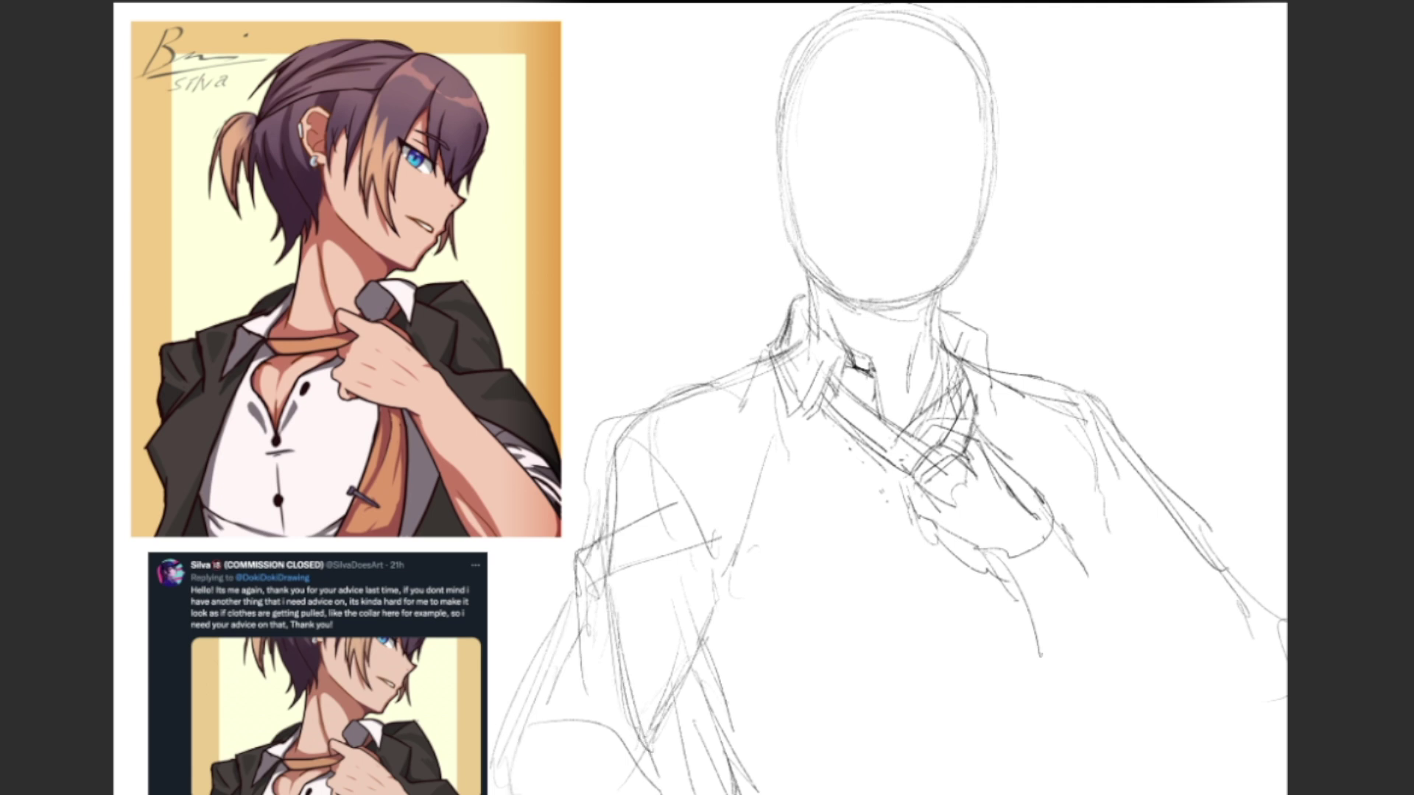
# Sketch the left side contour of the chest and a short fold curve at its lower end
pyautogui.moveTo(773, 486); pyautogui.dragTo(721, 619)
pyautogui.moveTo(617, 439)
pyautogui.mouseDown()
pyautogui.moveTo(742, 616)
pyautogui.moveTo(727, 664)
pyautogui.mouseUp()
pyautogui.moveTo(696, 639); pyautogui.dragTo(792, 710)
# Sketch the near-vertical lines of the necktie hanging down the torso from below the fist
pyautogui.moveTo(921, 503); pyautogui.dragTo(933, 681)
pyautogui.moveTo(926, 528); pyautogui.dragTo(951, 677)
pyautogui.moveTo(929, 602); pyautogui.dragTo(943, 711)
pyautogui.moveTo(939, 657); pyautogui.dragTo(955, 787)
pyautogui.moveTo(925, 514); pyautogui.dragTo(958, 655)
pyautogui.moveTo(955, 620)
pyautogui.mouseDown()
pyautogui.moveTo(926, 758)
pyautogui.moveTo(964, 794)
pyautogui.mouseUp()
pyautogui.moveTo(955, 529); pyautogui.dragTo(973, 713)
# Sketch the raised forearm running from the wrist to the bent elbow, with the cuff and lower sleeve edge
pyautogui.moveTo(1052, 515); pyautogui.dragTo(1192, 652)
pyautogui.moveTo(1110, 441); pyautogui.dragTo(1284, 659)
pyautogui.moveTo(1287, 709); pyautogui.dragTo(1229, 753)
pyautogui.moveTo(1047, 515); pyautogui.dragTo(1209, 606)
pyautogui.moveTo(1266, 643); pyautogui.dragTo(1231, 722)
pyautogui.moveTo(974, 436)
pyautogui.mouseDown()
pyautogui.moveTo(1076, 496)
pyautogui.moveTo(1040, 465)
pyautogui.mouseUp()
pyautogui.moveTo(935, 518); pyautogui.dragTo(1176, 595)
pyautogui.moveTo(1072, 499); pyautogui.dragTo(1239, 669)
pyautogui.moveTo(1007, 567); pyautogui.dragTo(1109, 667)
pyautogui.moveTo(1113, 673); pyautogui.dragTo(1224, 728)
pyautogui.moveTo(1042, 603); pyautogui.dragTo(1160, 736)
# Add long drape folds down the torso beneath the fist and restate the hanging tie's edges
pyautogui.moveTo(1071, 481)
pyautogui.mouseDown()
pyautogui.moveTo(1000, 585)
pyautogui.moveTo(1011, 549)
pyautogui.moveTo(1019, 729)
pyautogui.mouseUp()
pyautogui.moveTo(1007, 620); pyautogui.dragTo(1051, 773)
pyautogui.moveTo(1002, 585); pyautogui.dragTo(1049, 792)
pyautogui.moveTo(953, 549); pyautogui.dragTo(930, 742)
pyautogui.moveTo(959, 718); pyautogui.dragTo(944, 793)
pyautogui.moveTo(1000, 578); pyautogui.dragTo(1036, 794)
pyautogui.moveTo(957, 624); pyautogui.dragTo(944, 794)
pyautogui.moveTo(1007, 692); pyautogui.dragTo(1044, 790)
pyautogui.moveTo(949, 546); pyautogui.dragTo(932, 615)
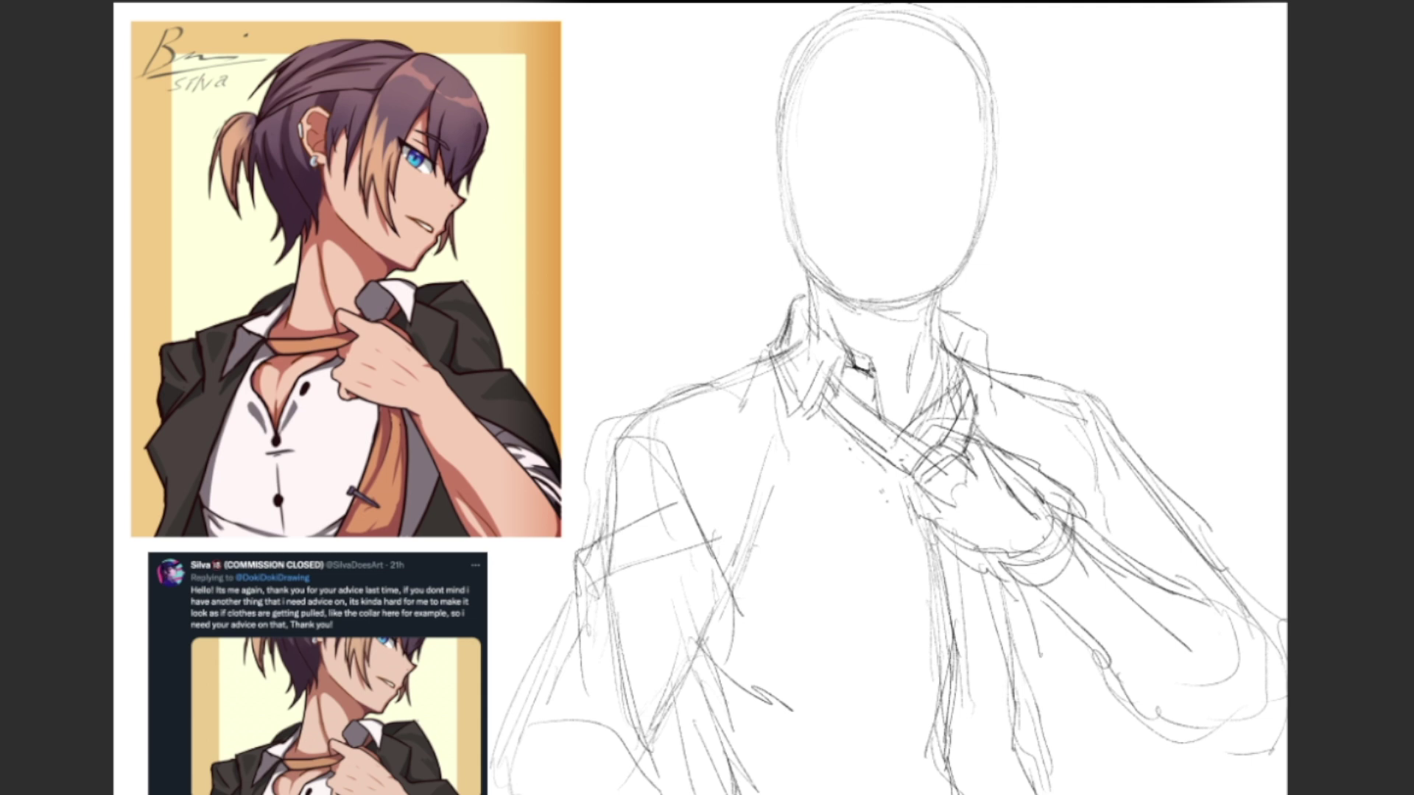
# Draw the horizontal eye line and vertical centre line across the face, and reinforce the head's contour
pyautogui.moveTo(788, 169); pyautogui.dragTo(933, 180)
pyautogui.moveTo(976, 86)
pyautogui.mouseDown()
pyautogui.moveTo(937, 290)
pyautogui.moveTo(807, 273)
pyautogui.mouseUp()
pyautogui.moveTo(937, 285)
pyautogui.mouseDown()
pyautogui.moveTo(810, 289)
pyautogui.moveTo(957, 252)
pyautogui.mouseUp()
pyautogui.moveTo(969, 202); pyautogui.dragTo(959, 248)
pyautogui.moveTo(818, 177); pyautogui.dragTo(970, 184)
pyautogui.moveTo(871, 118); pyautogui.dragTo(865, 296)
pyautogui.moveTo(875, 184); pyautogui.dragTo(878, 315)
pyautogui.moveTo(792, 108); pyautogui.dragTo(788, 230)
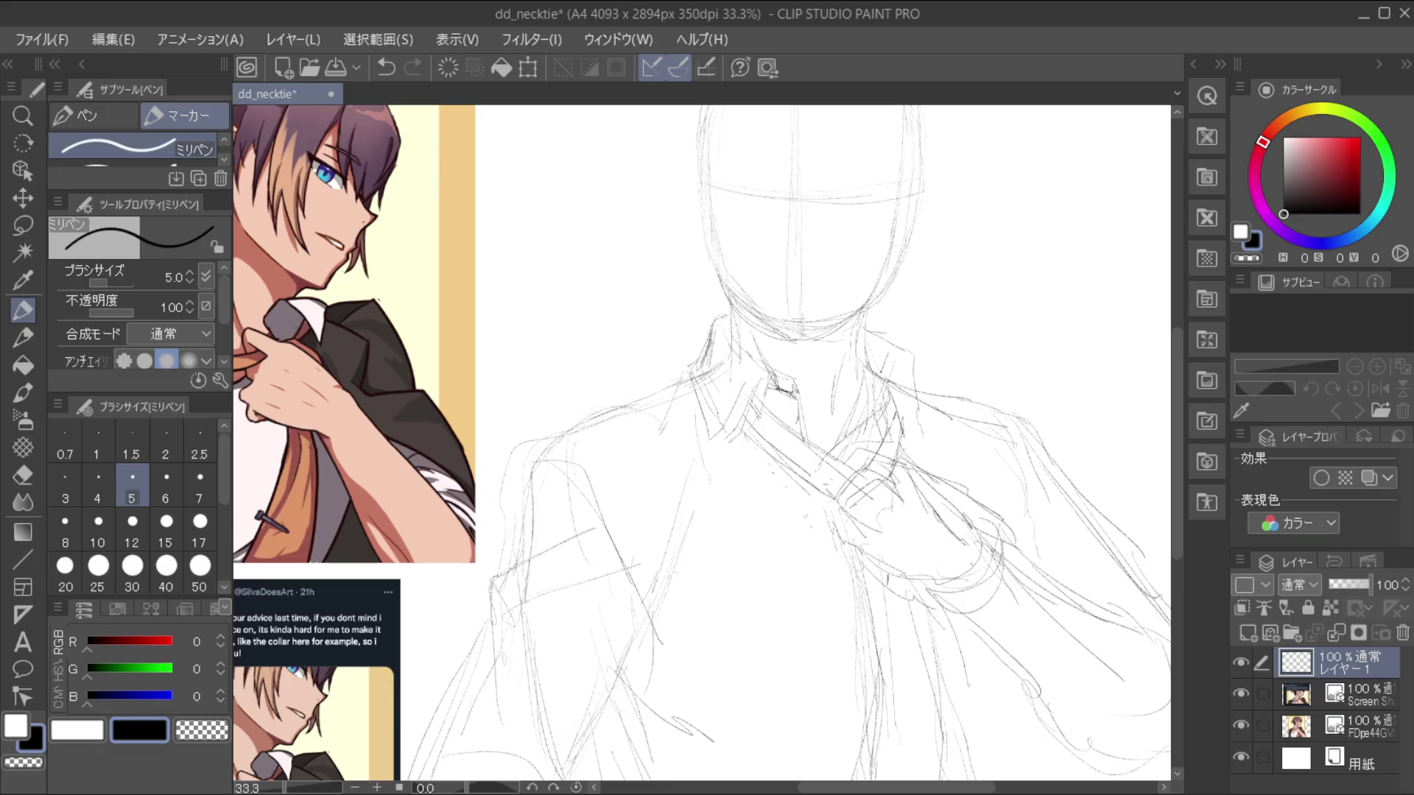
# Darken the fist gripping the tie, restating the curled fingers, thumb and back of the hand
pyautogui.moveTo(877, 489); pyautogui.dragTo(856, 523)
pyautogui.moveTo(910, 471); pyautogui.dragTo(977, 532)
pyautogui.moveTo(844, 463); pyautogui.dragTo(913, 471)
pyautogui.moveTo(879, 470)
pyautogui.mouseDown()
pyautogui.moveTo(872, 502)
pyautogui.moveTo(960, 519)
pyautogui.moveTo(850, 520)
pyautogui.moveTo(911, 592)
pyautogui.mouseUp()
pyautogui.moveTo(876, 483); pyautogui.dragTo(852, 526)
pyautogui.moveTo(841, 464); pyautogui.dragTo(904, 446)
pyautogui.moveTo(916, 471); pyautogui.dragTo(1015, 567)
pyautogui.moveTo(916, 591); pyautogui.dragTo(950, 608)
# Firm up the heel of the fist and the upper and lower contours leading into the wrist
pyautogui.moveTo(869, 568); pyautogui.dragTo(954, 615)
pyautogui.moveTo(848, 534); pyautogui.dragTo(835, 570)
pyautogui.moveTo(849, 557); pyautogui.dragTo(876, 560)
pyautogui.moveTo(845, 572); pyautogui.dragTo(970, 618)
pyautogui.moveTo(921, 473); pyautogui.dragTo(1012, 548)
pyautogui.moveTo(910, 590); pyautogui.dragTo(961, 605)
# Strengthen the upper and lower edges of the raised forearm from the wrist toward the elbow
pyautogui.moveTo(976, 530); pyautogui.dragTo(1045, 583)
pyautogui.moveTo(954, 603); pyautogui.dragTo(1045, 718)
pyautogui.moveTo(1014, 557); pyautogui.dragTo(1098, 615)
pyautogui.moveTo(1081, 630)
pyautogui.mouseDown()
pyautogui.moveTo(1140, 684)
pyautogui.moveTo(1168, 652)
pyautogui.mouseUp()
pyautogui.moveTo(1080, 621); pyautogui.dragTo(1146, 708)
pyautogui.moveTo(1020, 678); pyautogui.dragTo(1126, 760)
# Define the bent elbow of the raised arm with the curved sleeve opening and inner sleeve folds
pyautogui.moveTo(1031, 626)
pyautogui.mouseDown()
pyautogui.moveTo(932, 612)
pyautogui.moveTo(834, 508)
pyautogui.mouseUp()
pyautogui.moveTo(925, 503); pyautogui.dragTo(969, 597)
pyautogui.moveTo(889, 629); pyautogui.dragTo(944, 624)
pyautogui.moveTo(912, 497)
pyautogui.mouseDown()
pyautogui.moveTo(1012, 536)
pyautogui.moveTo(1022, 575)
pyautogui.mouseUp()
pyautogui.moveTo(950, 510); pyautogui.dragTo(986, 623)
pyautogui.moveTo(864, 613)
pyautogui.mouseDown()
pyautogui.moveTo(905, 654)
pyautogui.moveTo(960, 665)
pyautogui.mouseUp()
pyautogui.moveTo(965, 665)
pyautogui.mouseDown()
pyautogui.moveTo(1020, 613)
pyautogui.moveTo(1022, 630)
pyautogui.mouseUp()
pyautogui.moveTo(910, 598); pyautogui.dragTo(966, 632)
# Draw the raised arm's shoulder and upper sleeve with armpit folds, and reinforce the forearm's underside
pyautogui.moveTo(719, 271)
pyautogui.mouseDown()
pyautogui.moveTo(816, 299)
pyautogui.moveTo(824, 403)
pyautogui.mouseUp()
pyautogui.moveTo(816, 325); pyautogui.dragTo(804, 436)
pyautogui.moveTo(813, 298); pyautogui.dragTo(856, 353)
pyautogui.moveTo(854, 351)
pyautogui.mouseDown()
pyautogui.moveTo(874, 372)
pyautogui.moveTo(823, 435)
pyautogui.moveTo(897, 416)
pyautogui.mouseUp()
pyautogui.moveTo(906, 428); pyautogui.dragTo(980, 488)
pyautogui.moveTo(799, 532); pyautogui.dragTo(873, 615)
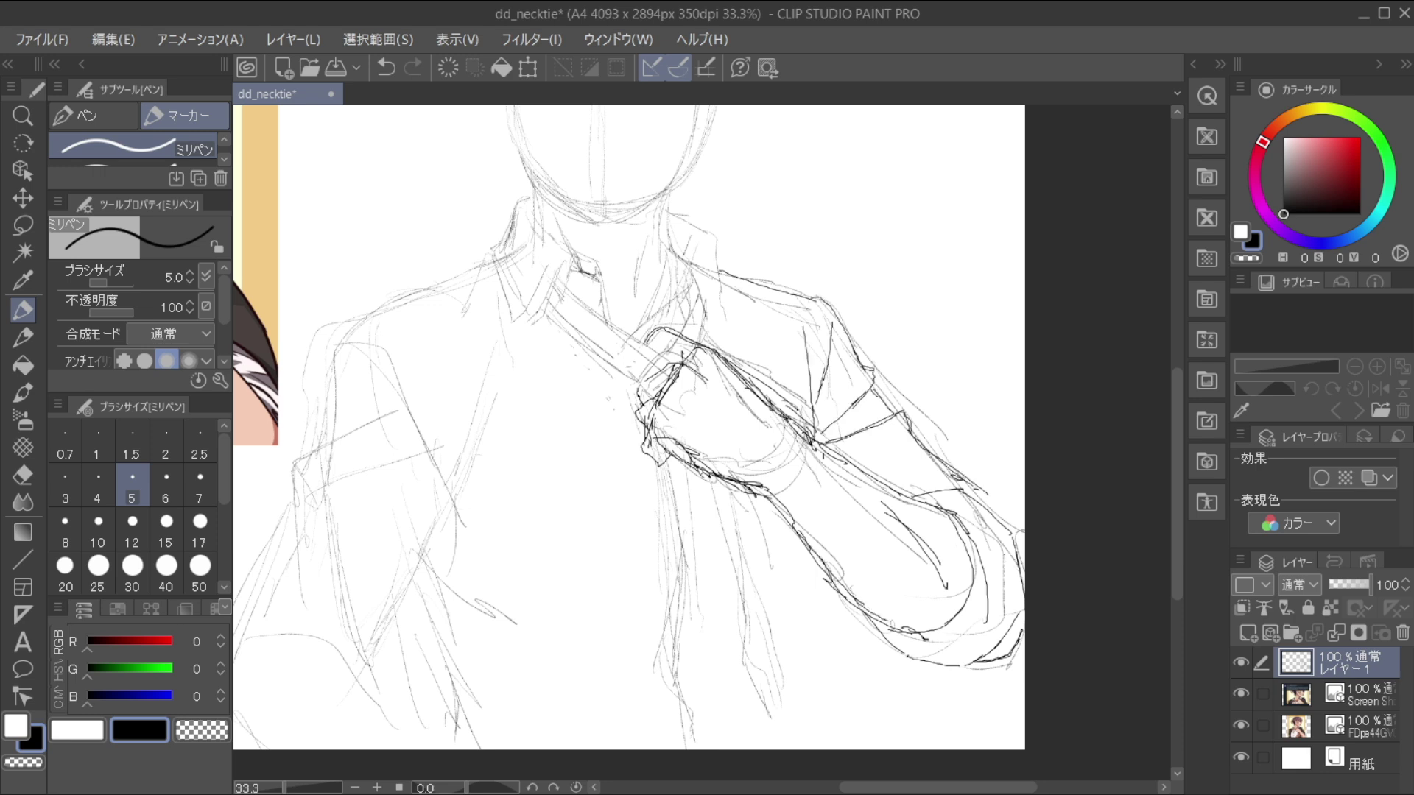
# Darken the tie strap stretched from the collar to the fist, and outline the collar flap it emerges from
pyautogui.moveTo(554, 275); pyautogui.dragTo(633, 341)
pyautogui.moveTo(547, 293); pyautogui.dragTo(625, 366)
pyautogui.moveTo(556, 271)
pyautogui.mouseDown()
pyautogui.moveTo(617, 324)
pyautogui.moveTo(646, 385)
pyautogui.mouseUp()
pyautogui.moveTo(589, 333); pyautogui.dragTo(639, 380)
pyautogui.moveTo(578, 290); pyautogui.dragTo(646, 362)
pyautogui.moveTo(602, 346); pyautogui.dragTo(648, 383)
pyautogui.moveTo(537, 188)
pyautogui.mouseDown()
pyautogui.moveTo(540, 226)
pyautogui.moveTo(510, 230)
pyautogui.moveTo(564, 247)
pyautogui.moveTo(525, 327)
pyautogui.mouseUp()
pyautogui.moveTo(499, 251); pyautogui.dragTo(522, 327)
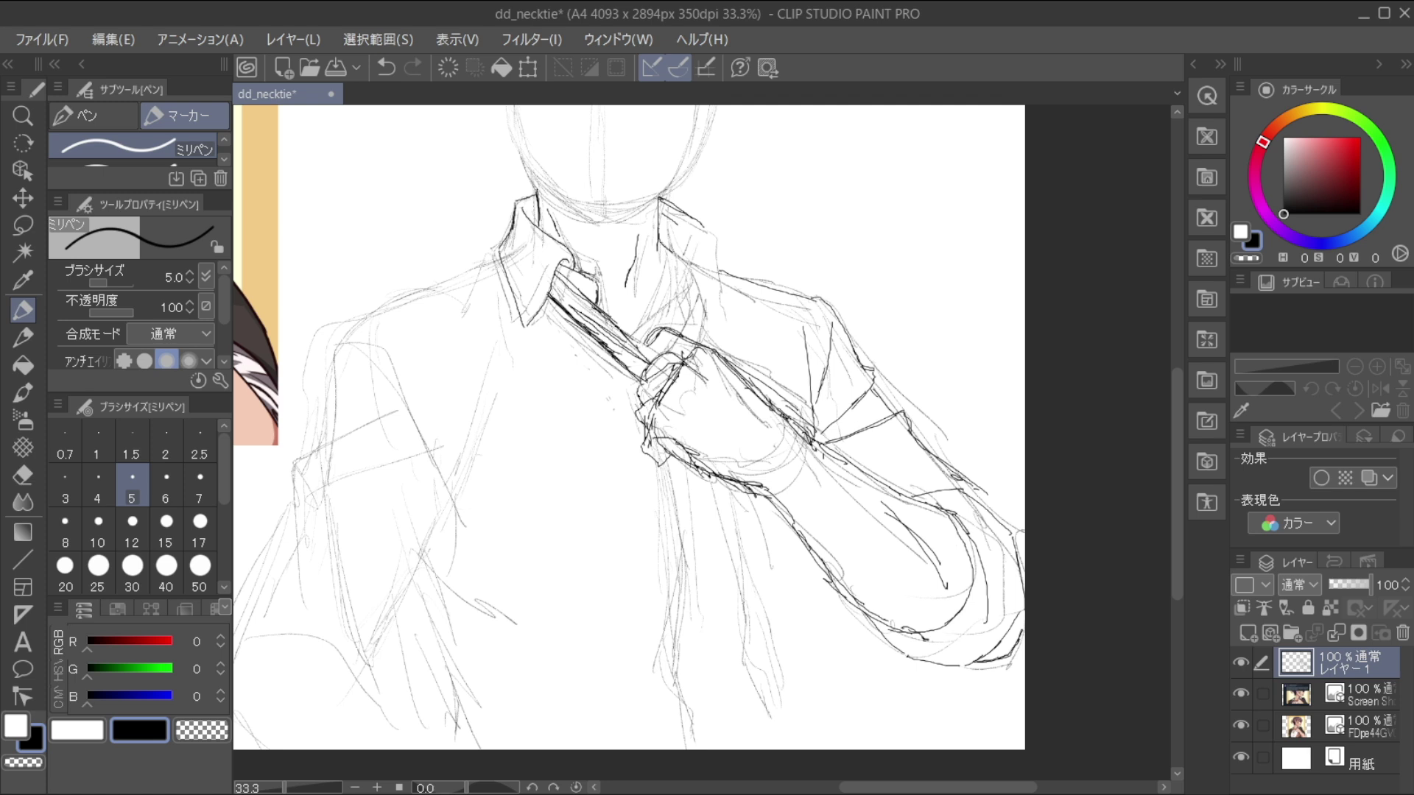
# Outline the collar flap on the raised-arm side and the strap curving down the neck to the fist
pyautogui.moveTo(674, 240); pyautogui.dragTo(665, 303)
pyautogui.moveTo(686, 280)
pyautogui.mouseDown()
pyautogui.moveTo(668, 309)
pyautogui.moveTo(696, 344)
pyautogui.mouseUp()
pyautogui.moveTo(691, 292); pyautogui.dragTo(678, 336)
pyautogui.moveTo(713, 284); pyautogui.dragTo(721, 316)
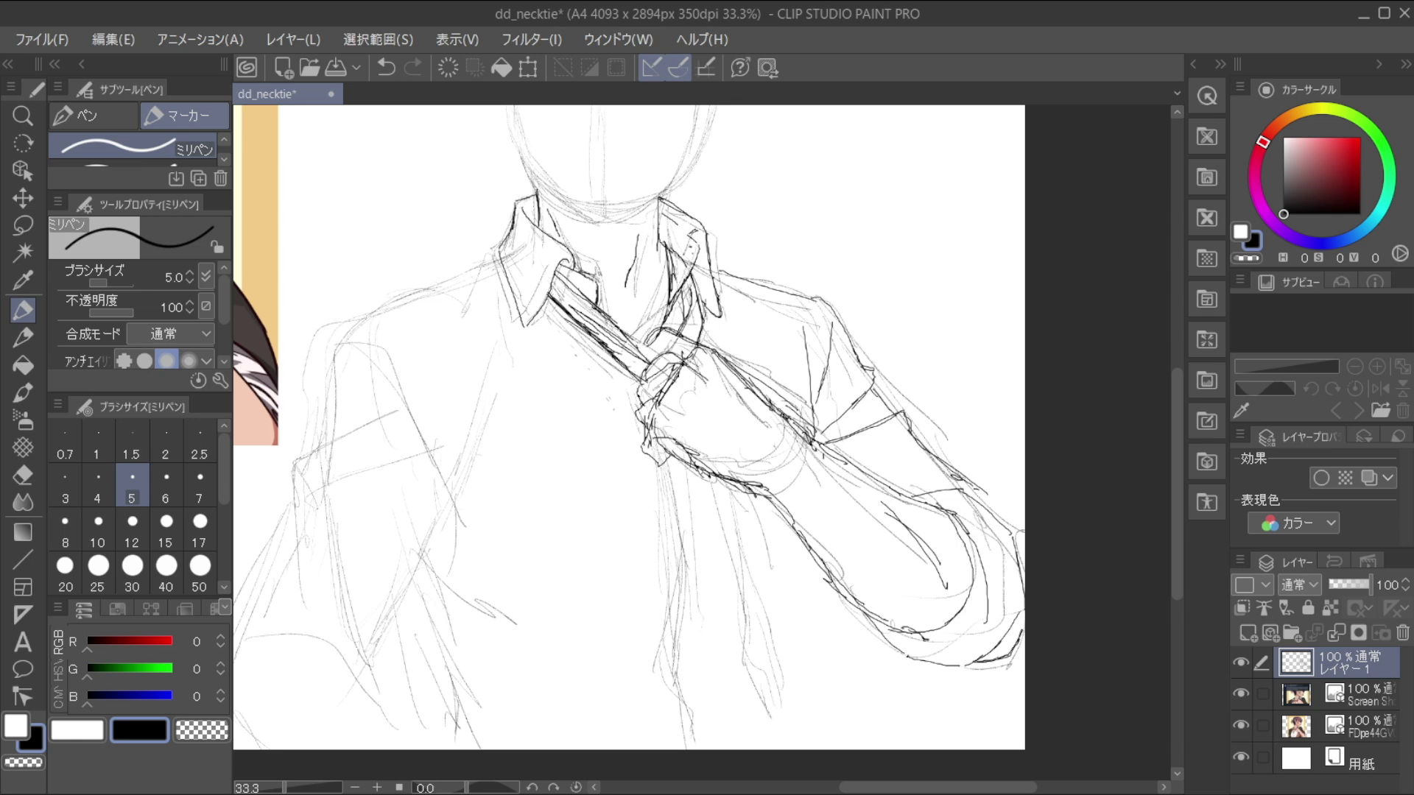
# Redraw the hanging necktie below the fist with darker side edges and inner drape lines
pyautogui.moveTo(666, 465); pyautogui.dragTo(672, 663)
pyautogui.moveTo(690, 431); pyautogui.dragTo(678, 494)
pyautogui.moveTo(685, 580); pyautogui.dragTo(690, 635)
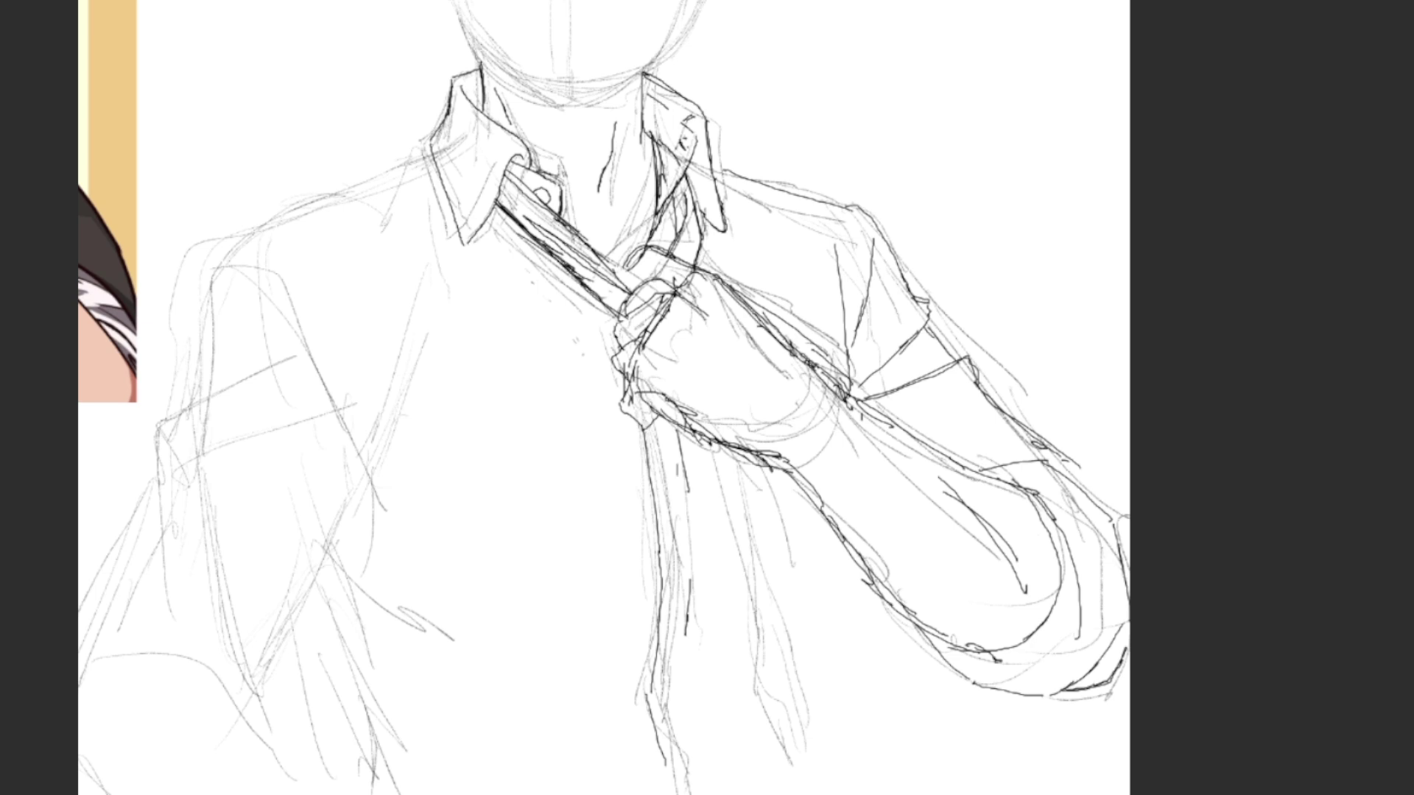
pyautogui.moveTo(667, 437); pyautogui.dragTo(633, 655)
pyautogui.moveTo(666, 408); pyautogui.dragTo(620, 791)
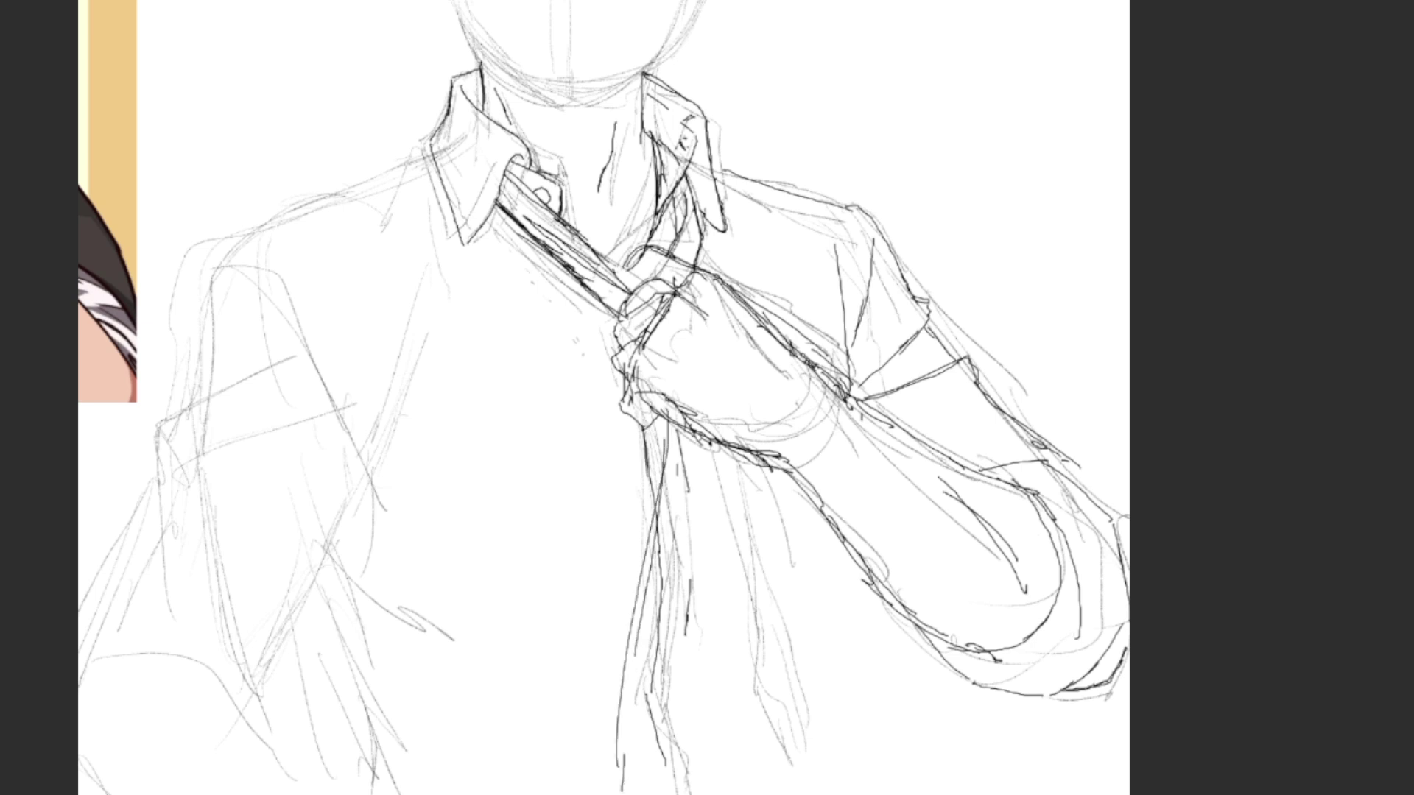
pyautogui.moveTo(709, 442); pyautogui.dragTo(721, 539)
pyautogui.moveTo(713, 483); pyautogui.dragTo(728, 723)
pyautogui.moveTo(728, 679); pyautogui.dragTo(722, 750)
pyautogui.moveTo(653, 520); pyautogui.dragTo(625, 773)
pyautogui.moveTo(626, 691); pyautogui.dragTo(619, 773)
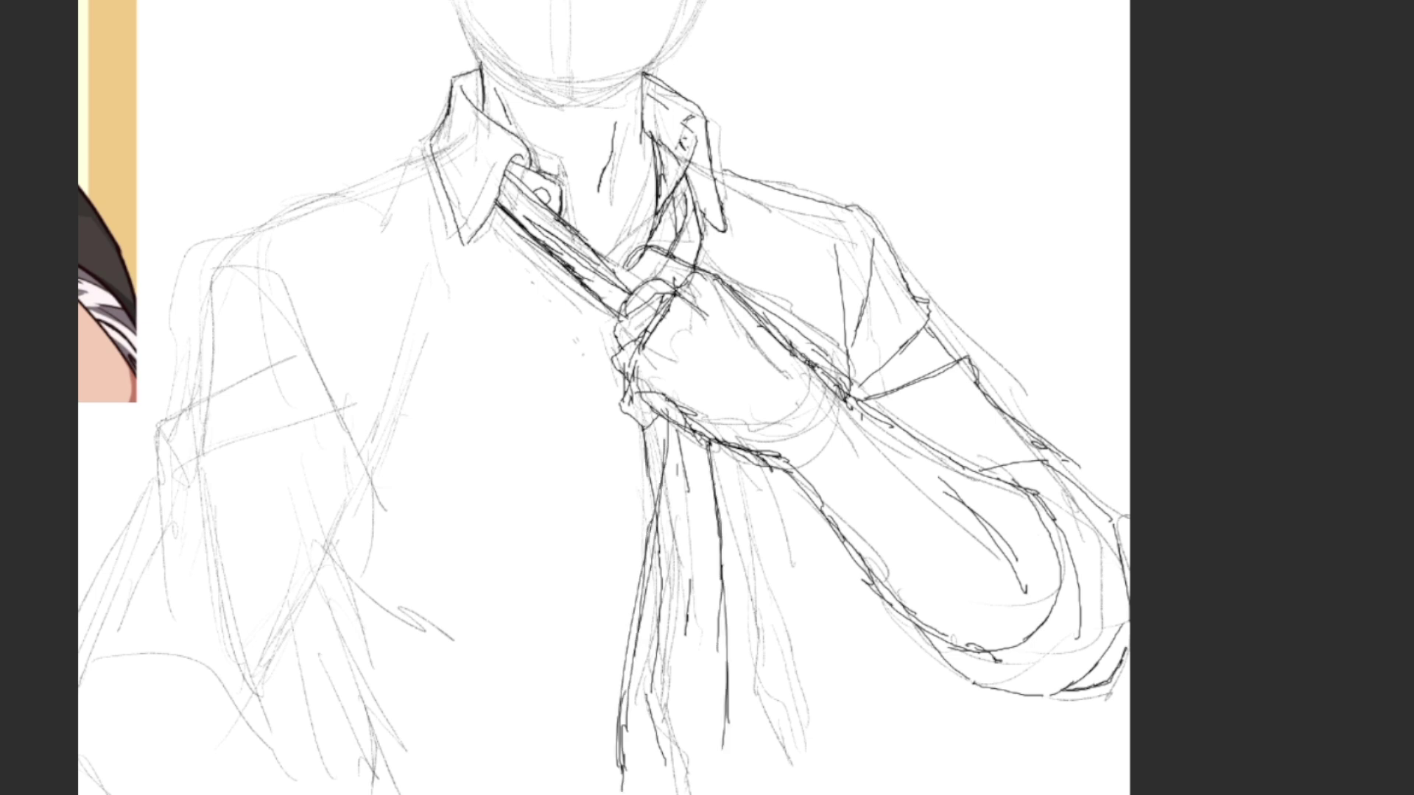
pyautogui.moveTo(662, 414); pyautogui.dragTo(618, 648)
pyautogui.moveTo(692, 442); pyautogui.dragTo(659, 736)
# Sketch long vertical folds and the shirt's side edge down the torso beneath the raised forearm
pyautogui.moveTo(843, 338); pyautogui.dragTo(856, 548)
pyautogui.moveTo(859, 598); pyautogui.dragTo(868, 678)
pyautogui.moveTo(795, 516); pyautogui.dragTo(884, 744)
pyautogui.moveTo(869, 589); pyautogui.dragTo(869, 666)
pyautogui.moveTo(869, 718); pyautogui.dragTo(869, 792)
# Draw the lowered arm's shoulder line and the outer edge of its upper sleeve down toward the elbow
pyautogui.moveTo(247, 221)
pyautogui.mouseDown()
pyautogui.moveTo(423, 147)
pyautogui.moveTo(379, 236)
pyautogui.mouseUp()
pyautogui.moveTo(290, 246); pyautogui.dragTo(379, 199)
pyautogui.moveTo(250, 221); pyautogui.dragTo(188, 402)
pyautogui.moveTo(230, 257)
pyautogui.mouseDown()
pyautogui.moveTo(298, 281)
pyautogui.moveTo(369, 472)
pyautogui.mouseUp()
pyautogui.moveTo(198, 390); pyautogui.dragTo(160, 420)
pyautogui.moveTo(261, 335); pyautogui.dragTo(198, 390)
pyautogui.moveTo(166, 416); pyautogui.dragTo(118, 524)
# Add diagonal folds across the lowered arm's sleeve and define its inner and outer edges toward the elbow
pyautogui.moveTo(273, 324); pyautogui.dragTo(214, 377)
pyautogui.moveTo(200, 386); pyautogui.dragTo(156, 453)
pyautogui.moveTo(400, 296); pyautogui.dragTo(182, 433)
pyautogui.moveTo(139, 490); pyautogui.dragTo(84, 573)
pyautogui.moveTo(424, 357)
pyautogui.mouseDown()
pyautogui.moveTo(340, 598)
pyautogui.moveTo(272, 654)
pyautogui.moveTo(251, 698)
pyautogui.mouseUp()
pyautogui.hscroll(-3, 604, 398)
pyautogui.moveTo(552, 499); pyautogui.dragTo(302, 648)
pyautogui.moveTo(327, 529); pyautogui.dragTo(252, 670)
pyautogui.moveTo(294, 606); pyautogui.dragTo(258, 697)
pyautogui.moveTo(251, 732); pyautogui.dragTo(265, 771)
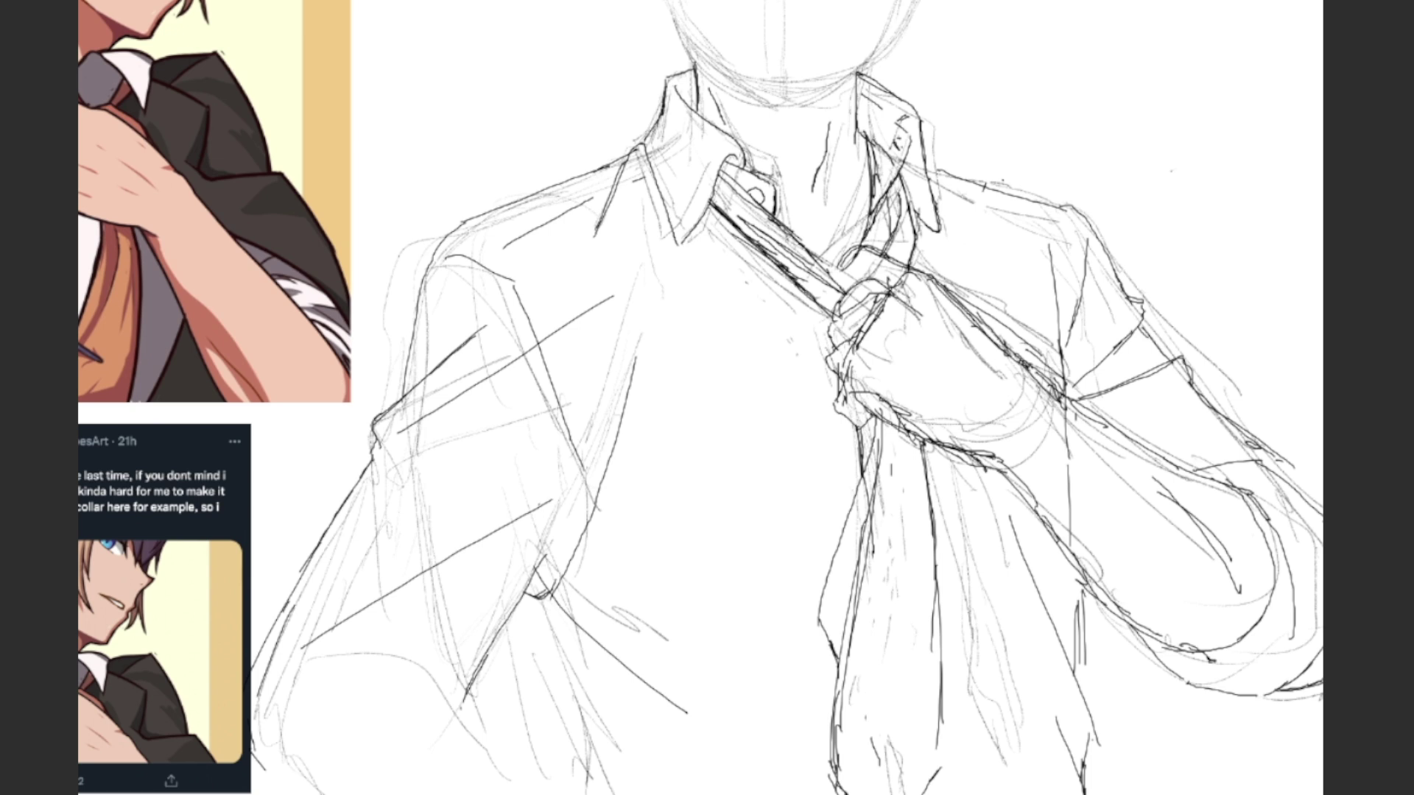
# Sketch the rolled-up cuff of the lowered arm with layered curved folds wrapping around the forearm
pyautogui.moveTo(287, 688); pyautogui.dragTo(384, 662)
pyautogui.moveTo(268, 653); pyautogui.dragTo(251, 704)
pyautogui.moveTo(251, 750); pyautogui.dragTo(270, 779)
pyautogui.moveTo(273, 690); pyautogui.dragTo(442, 692)
pyautogui.moveTo(315, 712); pyautogui.dragTo(280, 794)
pyautogui.moveTo(329, 694); pyautogui.dragTo(477, 707)
pyautogui.moveTo(329, 695); pyautogui.dragTo(275, 793)
pyautogui.moveTo(356, 735); pyautogui.dragTo(508, 763)
pyautogui.moveTo(368, 704); pyautogui.dragTo(306, 794)
pyautogui.moveTo(389, 794)
pyautogui.mouseDown()
pyautogui.moveTo(489, 761)
pyautogui.moveTo(494, 794)
pyautogui.mouseUp()
pyautogui.moveTo(360, 737); pyautogui.dragTo(508, 730)
pyautogui.moveTo(355, 719); pyautogui.dragTo(411, 708)
pyautogui.moveTo(307, 710); pyautogui.dragTo(453, 700)
# Draw the torso's side edge and drape folds falling beside the lowered arm's rolled cuff
pyautogui.moveTo(505, 612); pyautogui.dragTo(468, 697)
pyautogui.moveTo(504, 615); pyautogui.dragTo(530, 792)
pyautogui.moveTo(521, 689); pyautogui.dragTo(526, 794)
pyautogui.moveTo(522, 657); pyautogui.dragTo(548, 734)
# Add diagonal pull folds across the chest, restate the raised arm's shoulder, and place a fold beneath the fist
pyautogui.moveTo(713, 209); pyautogui.dragTo(811, 340)
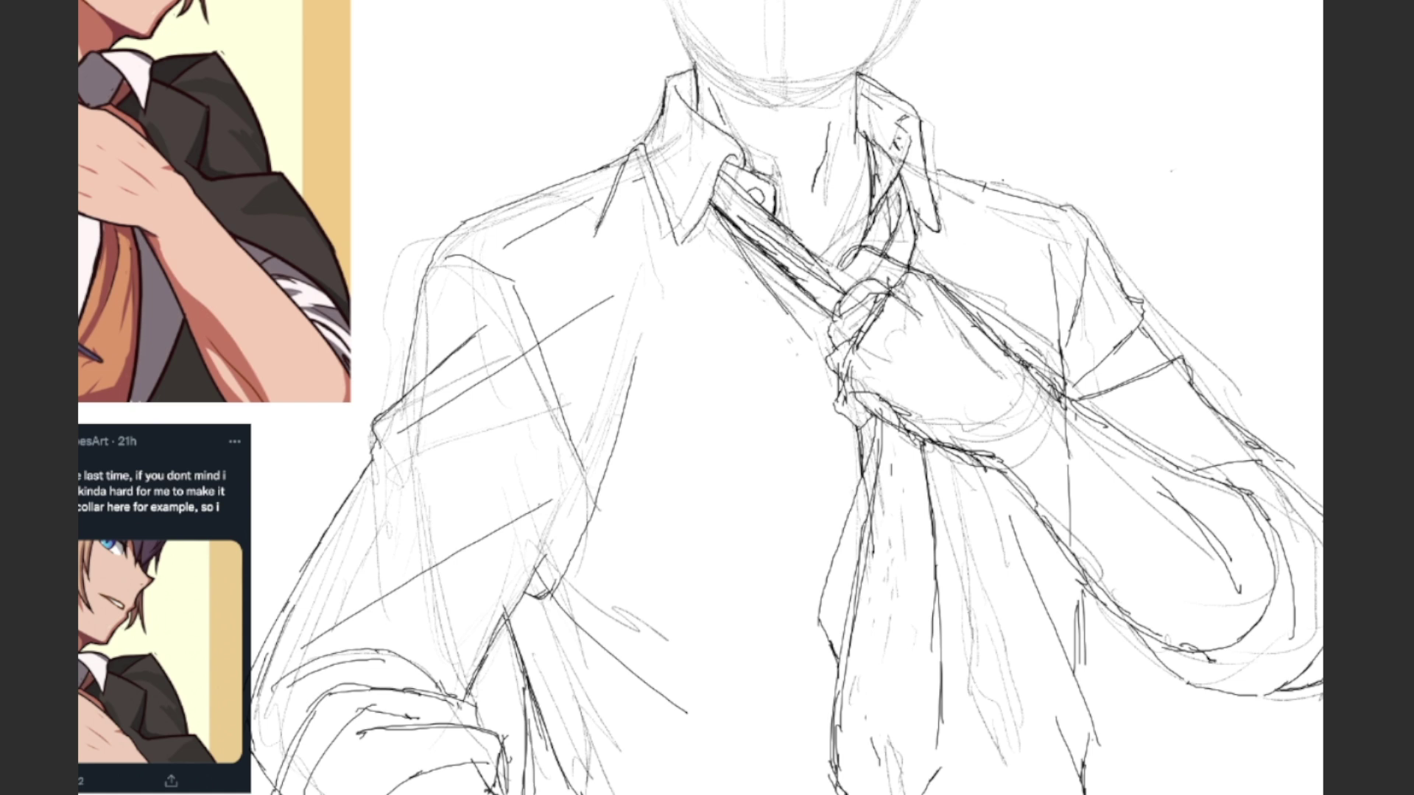
pyautogui.moveTo(941, 195); pyautogui.dragTo(1065, 227)
pyautogui.moveTo(1087, 226); pyautogui.dragTo(1064, 358)
pyautogui.moveTo(766, 394); pyautogui.dragTo(834, 486)
pyautogui.moveTo(734, 325); pyautogui.dragTo(765, 394)
pyautogui.moveTo(960, 461); pyautogui.dragTo(931, 551)
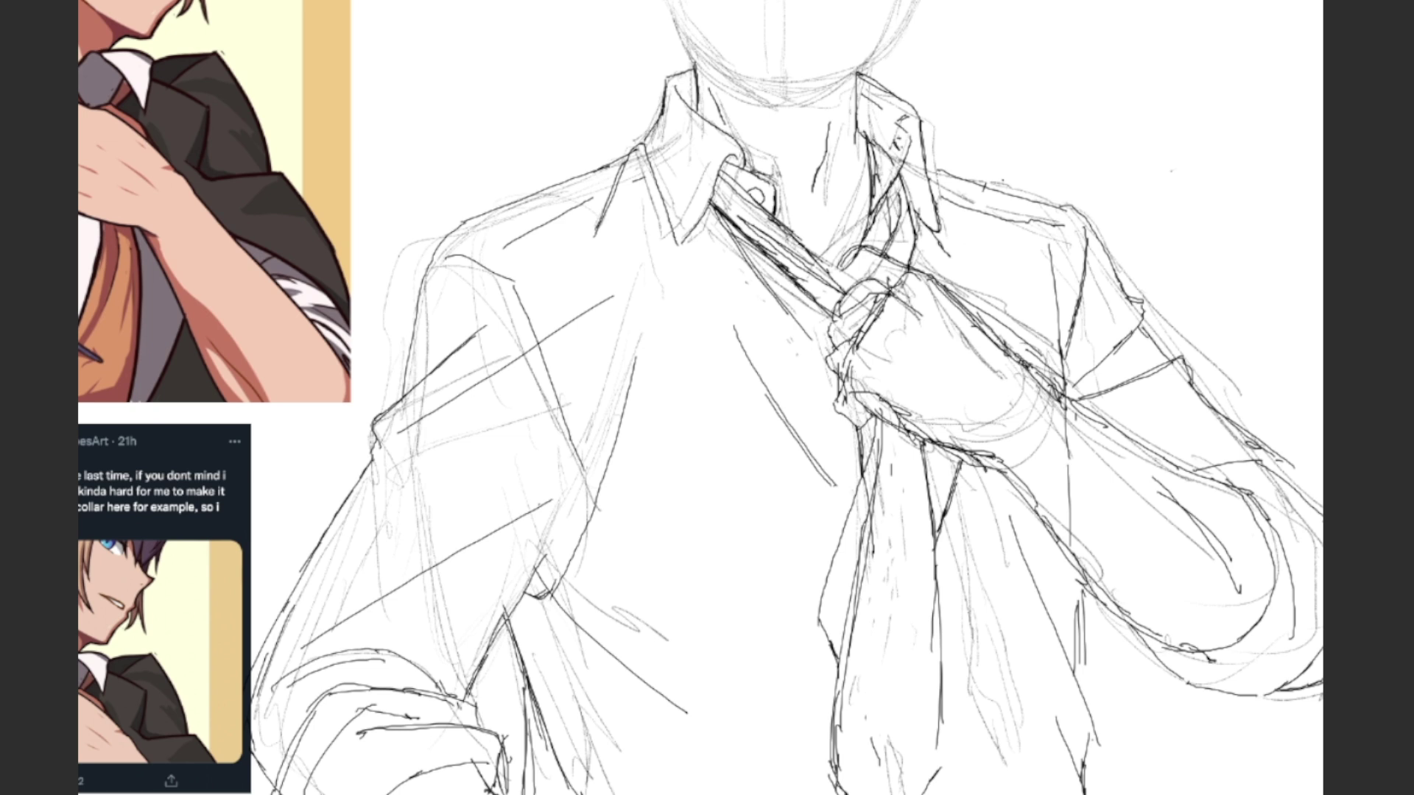
# Darken the back of the fist, the raised forearm's edges and the creases around its elbow
pyautogui.moveTo(866, 278)
pyautogui.mouseDown()
pyautogui.moveTo(893, 258)
pyautogui.moveTo(929, 315)
pyautogui.mouseUp()
pyautogui.moveTo(836, 315)
pyautogui.mouseDown()
pyautogui.moveTo(883, 282)
pyautogui.moveTo(828, 346)
pyautogui.moveTo(871, 427)
pyautogui.moveTo(1016, 467)
pyautogui.mouseUp()
pyautogui.moveTo(1150, 480); pyautogui.dragTo(1238, 589)
pyautogui.moveTo(979, 452)
pyautogui.mouseDown()
pyautogui.moveTo(1186, 677)
pyautogui.moveTo(1253, 662)
pyautogui.mouseUp()
pyautogui.moveTo(1178, 690); pyautogui.dragTo(1303, 666)
pyautogui.moveTo(1214, 475)
pyautogui.mouseDown()
pyautogui.moveTo(1273, 573)
pyautogui.moveTo(1260, 454)
pyautogui.mouseUp()
pyautogui.moveTo(1263, 461); pyautogui.dragTo(1307, 554)
# Add shirt folds hanging beneath the raised forearm and short tension lines around the fist and wrist
pyautogui.hscroll(4, 700, 398)
pyautogui.moveTo(984, 472); pyautogui.dragTo(1029, 591)
pyautogui.moveTo(1031, 504); pyautogui.dragTo(1057, 600)
pyautogui.moveTo(1004, 678)
pyautogui.mouseDown()
pyautogui.moveTo(1033, 509)
pyautogui.moveTo(1003, 469)
pyautogui.mouseUp()
pyautogui.moveTo(989, 688); pyautogui.dragTo(1057, 636)
pyautogui.moveTo(785, 400)
pyautogui.mouseDown()
pyautogui.moveTo(896, 359)
pyautogui.moveTo(835, 346)
pyautogui.mouseUp()
pyautogui.moveTo(761, 243); pyautogui.dragTo(779, 392)
pyautogui.moveTo(925, 410)
pyautogui.mouseDown()
pyautogui.moveTo(1006, 451)
pyautogui.moveTo(1025, 507)
pyautogui.mouseUp()
# Redraw the head's contour with a darker jaw and chin, and add an ear on each side
pyautogui.scroll(4, 567, 398)
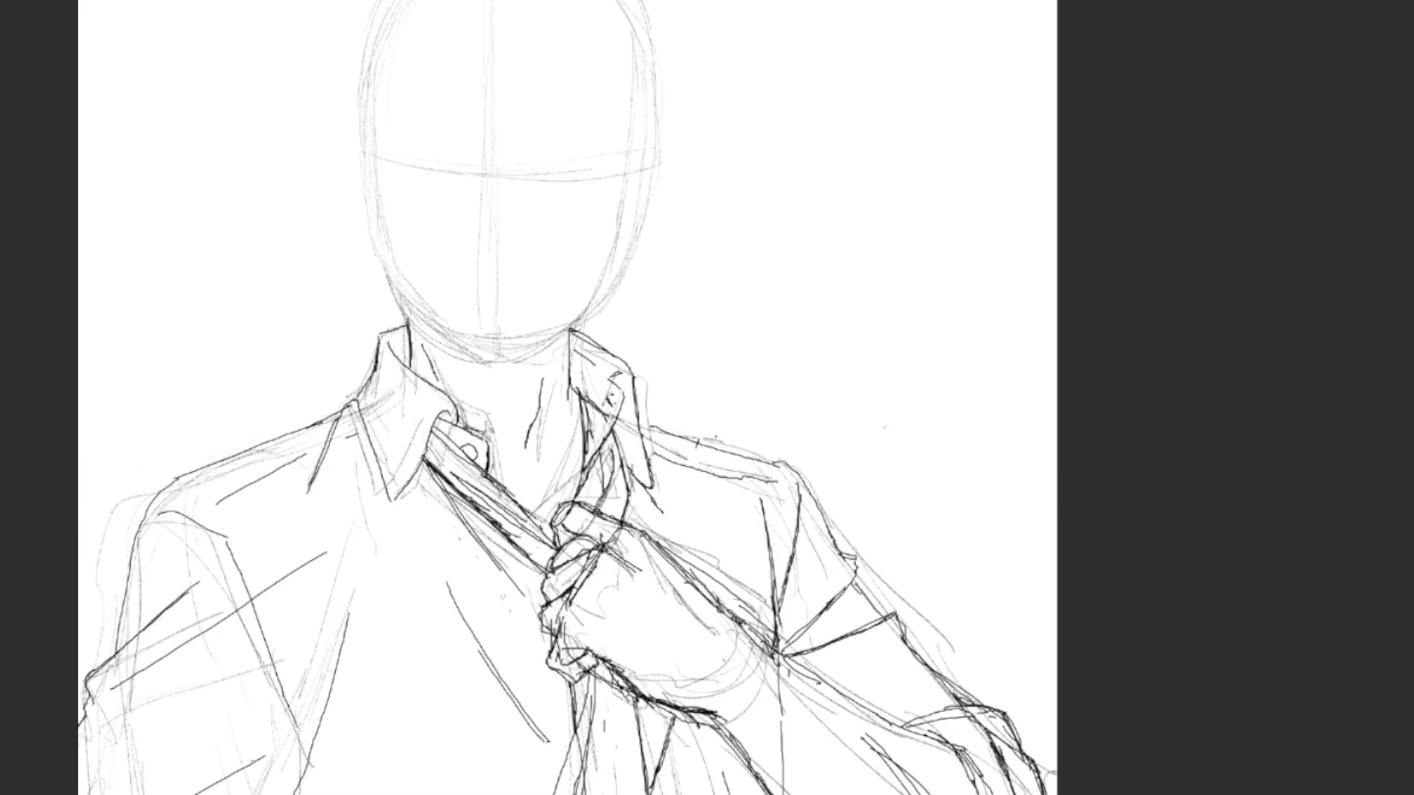
pyautogui.moveTo(401, 301)
pyautogui.mouseDown()
pyautogui.moveTo(499, 362)
pyautogui.moveTo(575, 318)
pyautogui.mouseUp()
pyautogui.moveTo(368, 163); pyautogui.dragTo(387, 283)
pyautogui.moveTo(631, 139); pyautogui.dragTo(595, 298)
pyautogui.moveTo(367, 37); pyautogui.dragTo(357, 166)
pyautogui.moveTo(395, 2); pyautogui.dragTo(368, 169)
pyautogui.moveTo(622, 2); pyautogui.dragTo(632, 173)
pyautogui.moveTo(632, 168)
pyautogui.mouseDown()
pyautogui.moveTo(655, 190)
pyautogui.moveTo(624, 222)
pyautogui.mouseUp()
pyautogui.moveTo(641, 48); pyautogui.dragTo(617, 262)
pyautogui.moveTo(354, 134)
pyautogui.mouseDown()
pyautogui.moveTo(376, 246)
pyautogui.moveTo(499, 362)
pyautogui.moveTo(564, 332)
pyautogui.mouseUp()
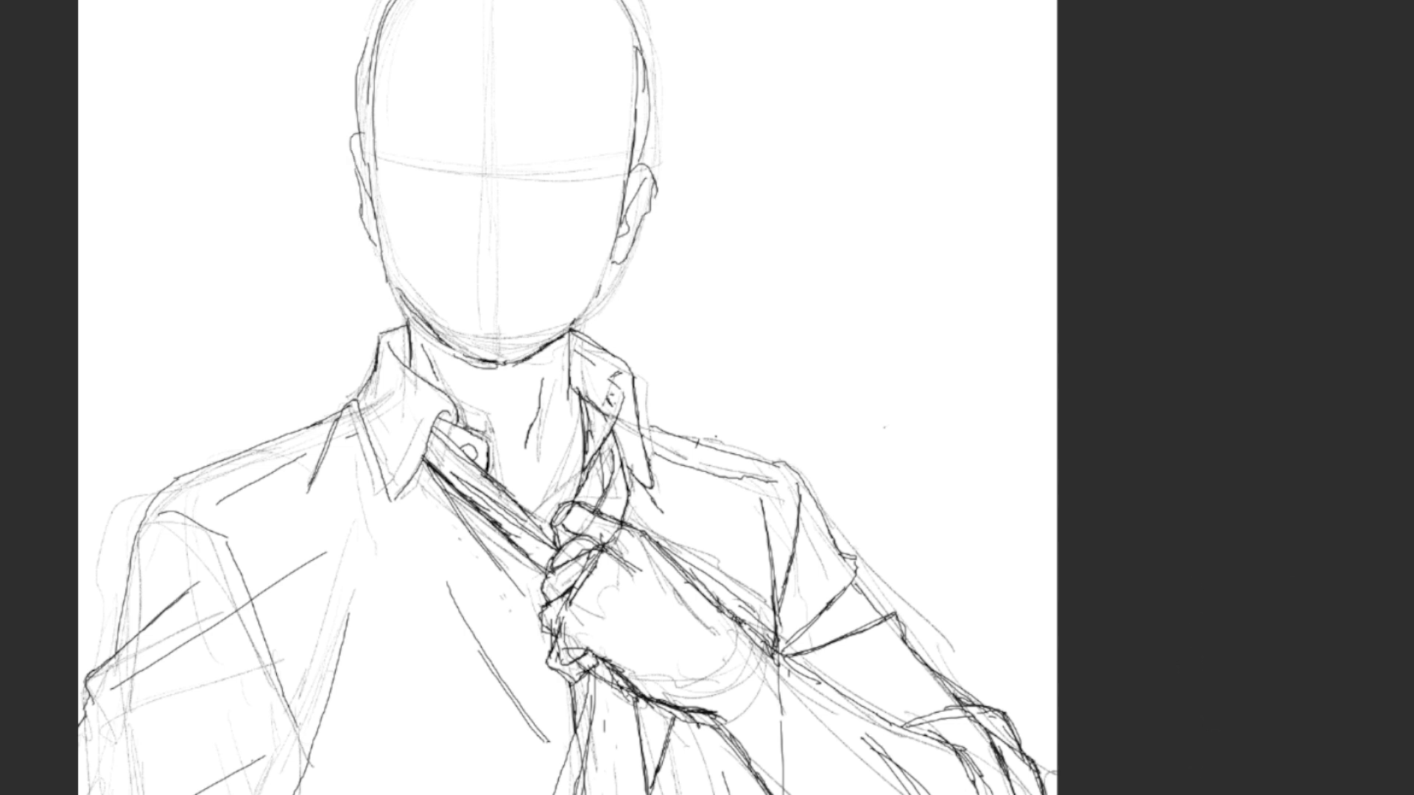
pyautogui.moveTo(472, 361)
pyautogui.mouseDown()
pyautogui.moveTo(506, 372)
pyautogui.moveTo(524, 442)
pyautogui.moveTo(520, 360)
pyautogui.mouseUp()
# Extend the chest pull line and darken the collar's outer edge and folds on the lowered-arm side
pyautogui.moveTo(435, 545); pyautogui.dragTo(480, 641)
pyautogui.moveTo(389, 331)
pyautogui.mouseDown()
pyautogui.moveTo(374, 391)
pyautogui.moveTo(391, 334)
pyautogui.moveTo(408, 369)
pyautogui.moveTo(386, 385)
pyautogui.moveTo(390, 405)
pyautogui.moveTo(361, 407)
pyautogui.moveTo(392, 435)
pyautogui.moveTo(312, 485)
pyautogui.mouseUp()
pyautogui.moveTo(370, 430); pyautogui.dragTo(365, 584)
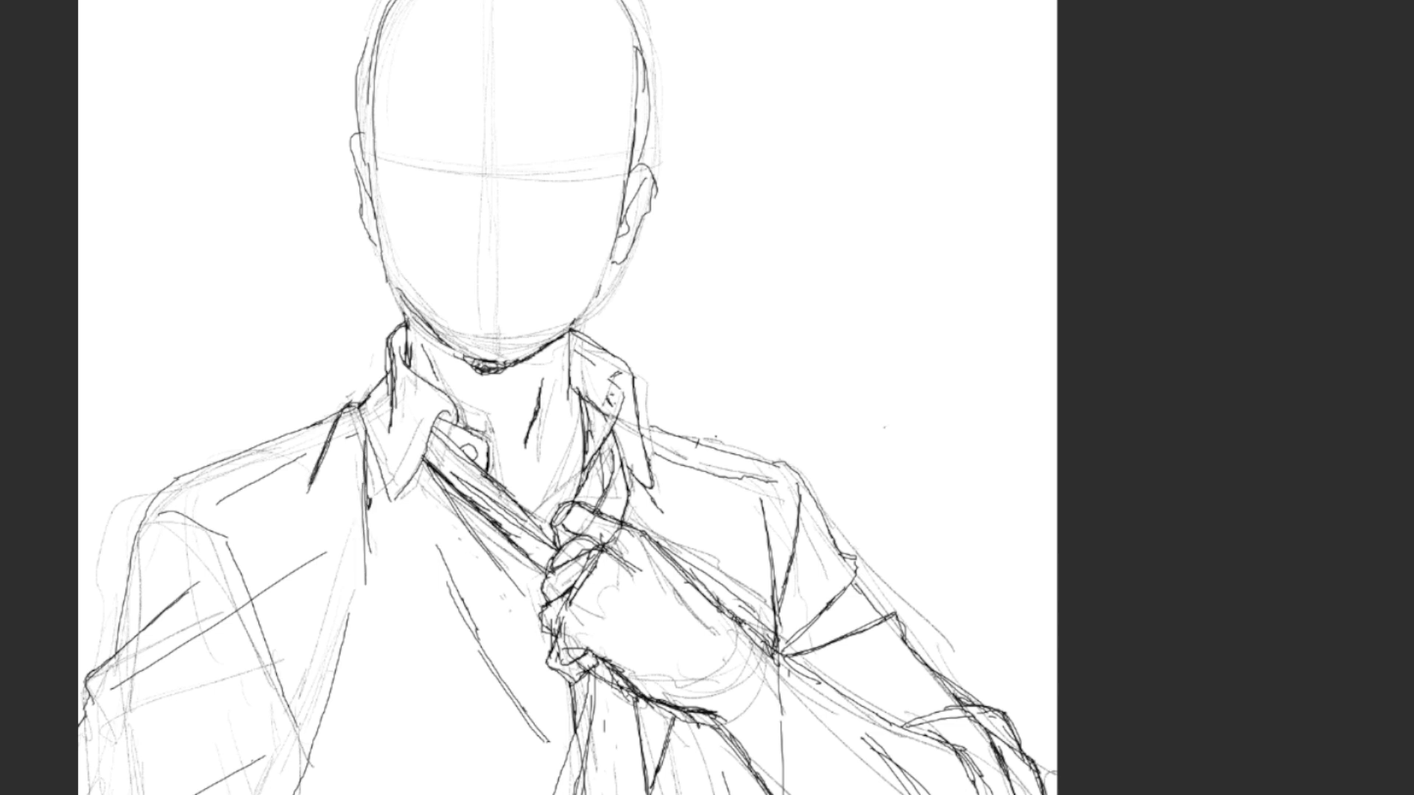
# Darken the tie strap beneath the collar and the edge of the collar flap above it
pyautogui.moveTo(439, 424)
pyautogui.mouseDown()
pyautogui.moveTo(491, 474)
pyautogui.moveTo(480, 506)
pyautogui.mouseUp()
pyautogui.moveTo(492, 483); pyautogui.dragTo(522, 518)
pyautogui.moveTo(433, 425); pyautogui.dragTo(387, 502)
pyautogui.moveTo(449, 408)
pyautogui.mouseDown()
pyautogui.moveTo(430, 427)
pyautogui.moveTo(538, 529)
pyautogui.mouseUp()
pyautogui.moveTo(477, 495); pyautogui.dragTo(550, 544)
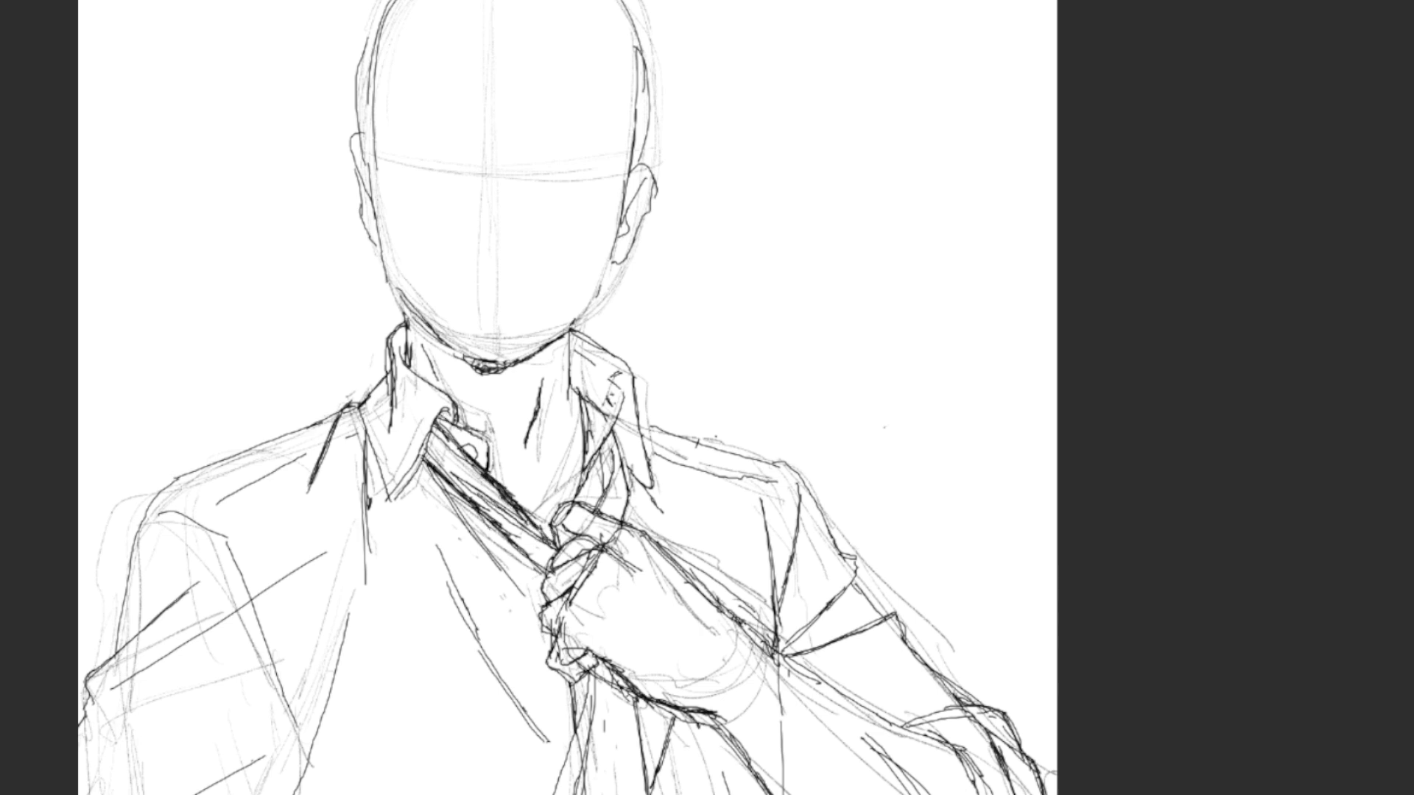
# Lengthen the diagonal chest folds and restate the lowered arm's inner sleeve line from the armpit
pyautogui.moveTo(427, 517); pyautogui.dragTo(455, 588)
pyautogui.moveTo(499, 673); pyautogui.dragTo(557, 767)
pyautogui.moveTo(351, 616); pyautogui.dragTo(293, 793)
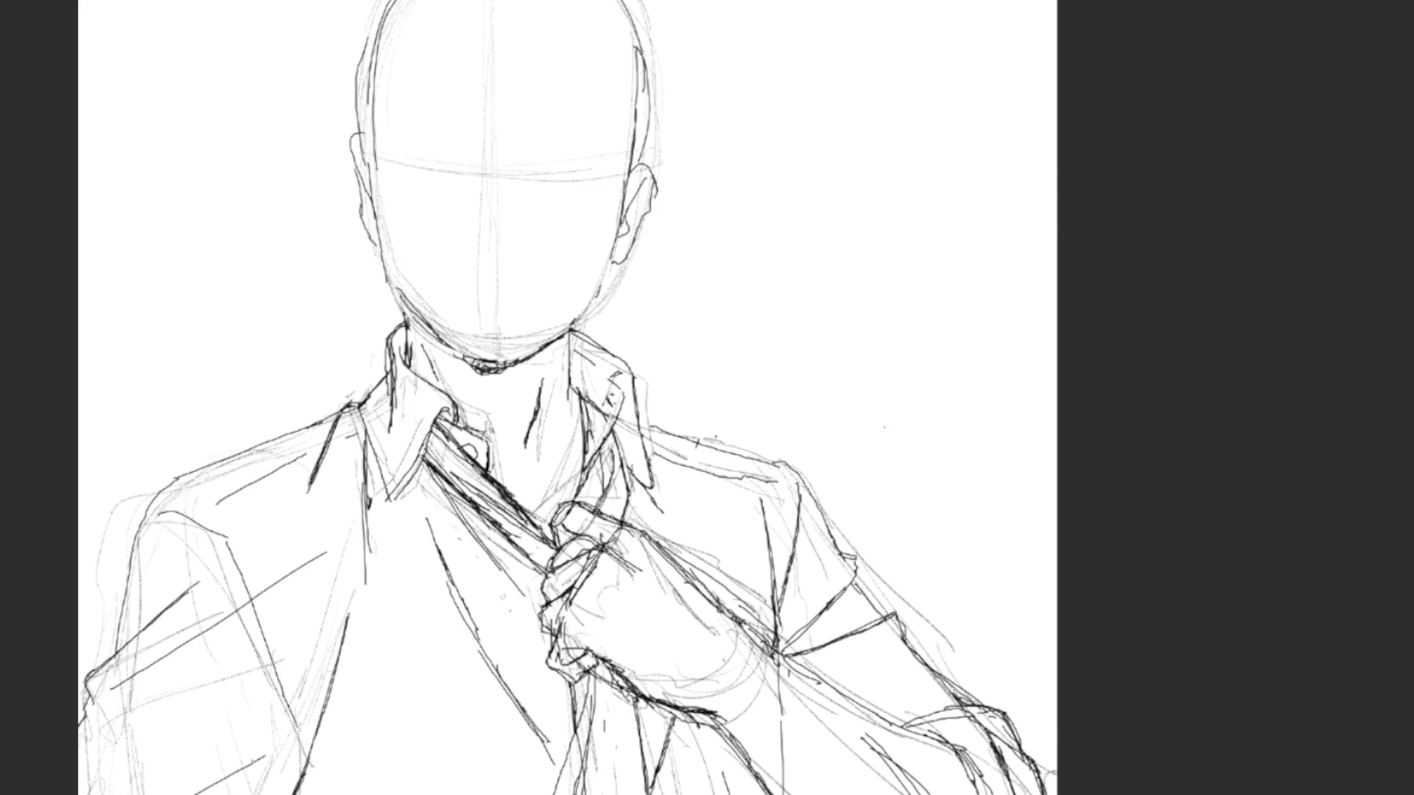
# Erase the shoulder line and upper sleeve sketch of the lowered arm
pyautogui.moveTo(442, 412)
pyautogui.mouseDown()
pyautogui.moveTo(766, 412)
pyautogui.moveTo(705, 412)
pyautogui.mouseUp()
pyautogui.moveTo(454, 475); pyautogui.dragTo(393, 592)
pyautogui.moveTo(507, 455); pyautogui.dragTo(386, 636)
pyautogui.moveTo(364, 666)
pyautogui.mouseDown()
pyautogui.moveTo(559, 433)
pyautogui.moveTo(352, 693)
pyautogui.mouseUp()
pyautogui.moveTo(582, 560); pyautogui.dragTo(398, 674)
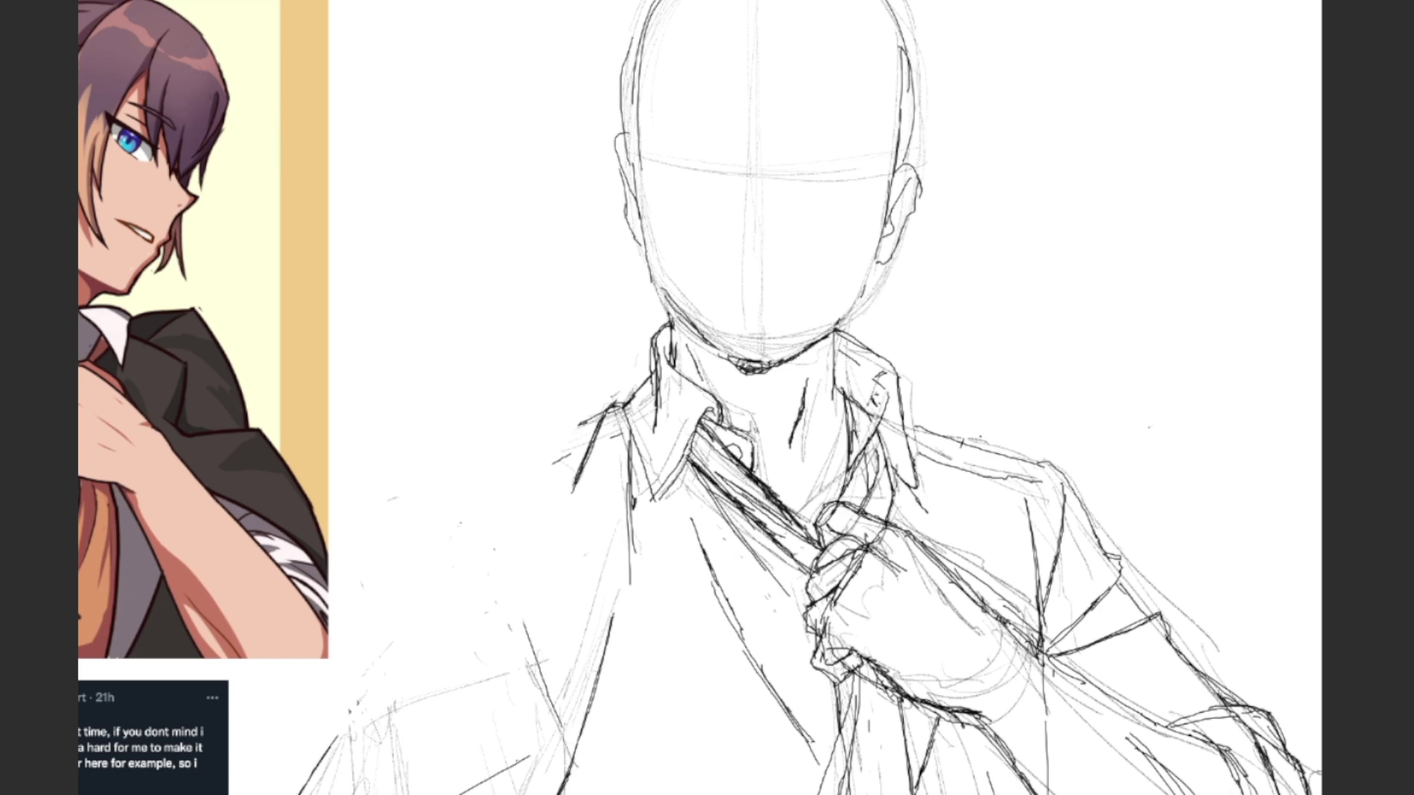
pyautogui.scroll(-3, 700, 397)
pyautogui.scroll(-4, 980, 402)
pyautogui.scroll(1, 980, 402)
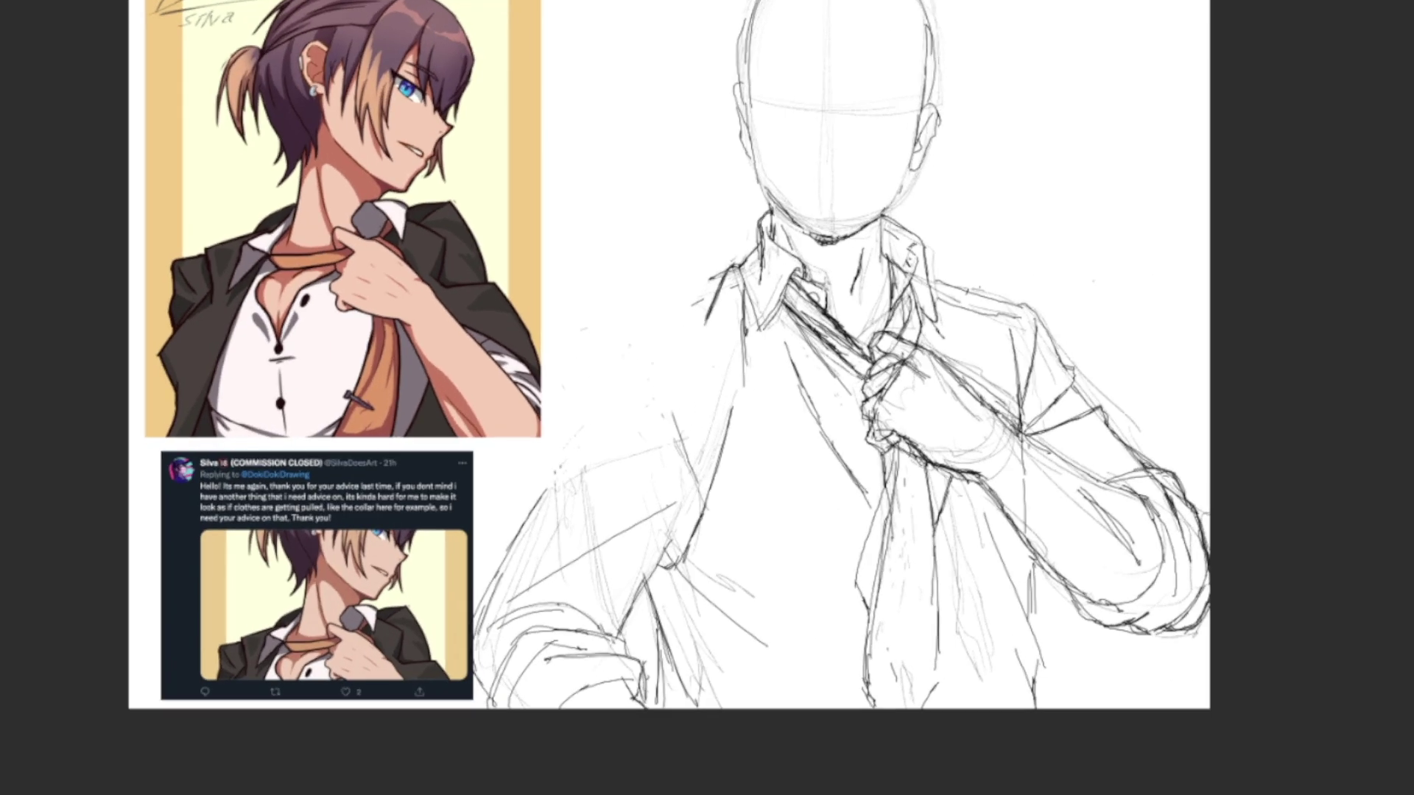
# Redraw the lowered arm's shoulder line from the collar and its outer upper sleeve, with one diagonal fold across it
pyautogui.moveTo(720, 273); pyautogui.dragTo(612, 312)
pyautogui.moveTo(641, 294); pyautogui.dragTo(574, 347)
pyautogui.moveTo(572, 345); pyautogui.dragTo(562, 393)
pyautogui.moveTo(726, 268); pyautogui.dragTo(656, 305)
pyautogui.moveTo(588, 330); pyautogui.dragTo(537, 486)
pyautogui.moveTo(617, 402); pyautogui.dragTo(540, 458)
# Sketch the lowered arm's armhole seam and restate its shoulder and outer sleeve contours with short folds below the shoulder
pyautogui.moveTo(578, 357); pyautogui.dragTo(617, 342)
pyautogui.moveTo(623, 344)
pyautogui.mouseDown()
pyautogui.moveTo(696, 548)
pyautogui.moveTo(661, 598)
pyautogui.mouseUp()
pyautogui.moveTo(717, 272)
pyautogui.mouseDown()
pyautogui.moveTo(587, 331)
pyautogui.moveTo(574, 369)
pyautogui.mouseUp()
pyautogui.moveTo(686, 335); pyautogui.dragTo(649, 350)
pyautogui.moveTo(733, 311); pyautogui.dragTo(714, 323)
pyautogui.moveTo(573, 357); pyautogui.dragTo(523, 511)
pyautogui.moveTo(532, 479); pyautogui.dragTo(513, 526)
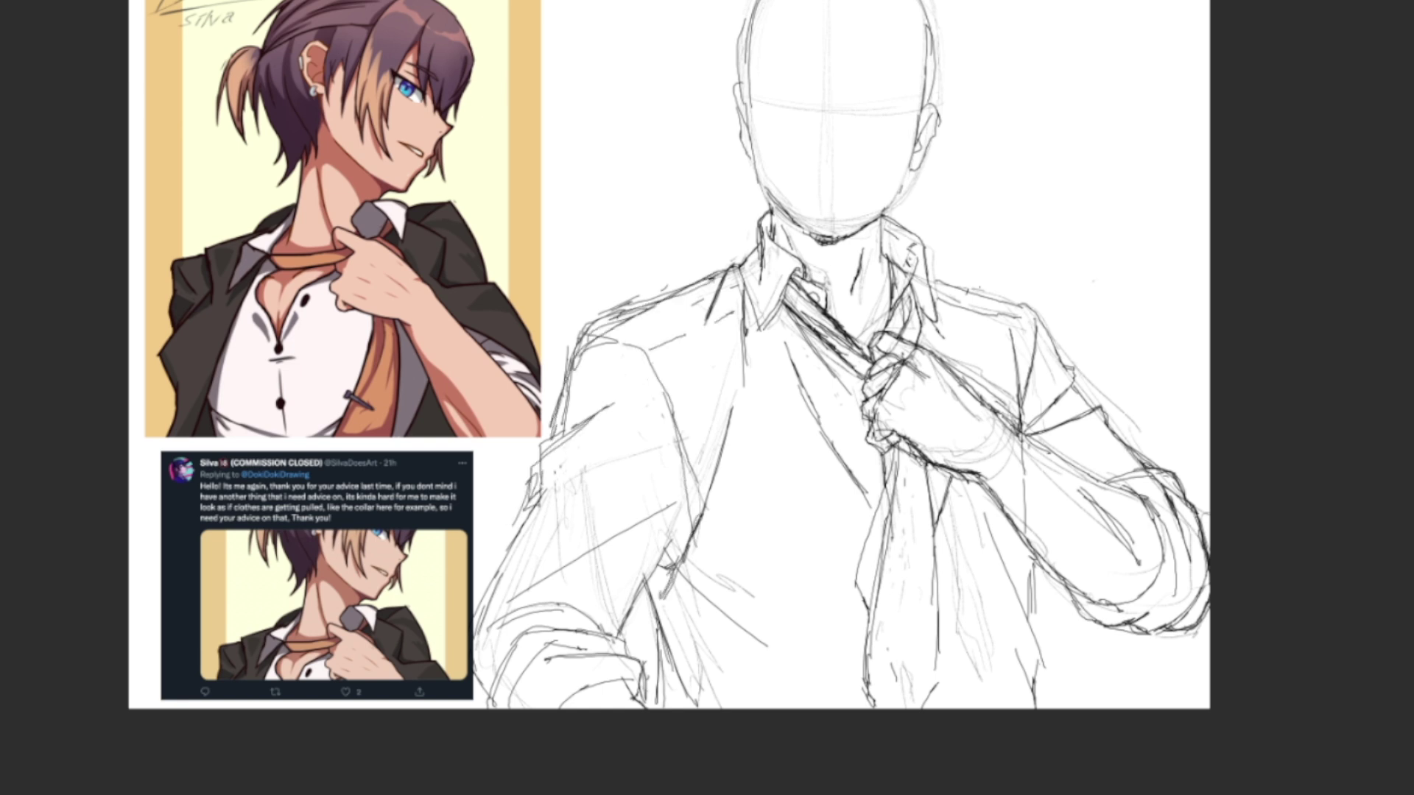
# Darken the lowered arm's shoulder and outer sleeve edges and add diagonal pull folds across the upper sleeve
pyautogui.moveTo(713, 322); pyautogui.dragTo(645, 345)
pyautogui.moveTo(724, 275); pyautogui.dragTo(576, 356)
pyautogui.moveTo(571, 363)
pyautogui.mouseDown()
pyautogui.moveTo(561, 443)
pyautogui.moveTo(530, 503)
pyautogui.mouseUp()
pyautogui.moveTo(627, 376); pyautogui.dragTo(528, 475)
pyautogui.moveTo(652, 420); pyautogui.dragTo(588, 464)
pyautogui.moveTo(590, 462); pyautogui.dragTo(566, 477)
pyautogui.moveTo(703, 371); pyautogui.dragTo(554, 483)
pyautogui.moveTo(510, 550); pyautogui.dragTo(449, 630)
# Add folds radiating from the lowered arm's armpit across the torso, plus another crease on the upper sleeve
pyautogui.moveTo(701, 537)
pyautogui.mouseDown()
pyautogui.moveTo(658, 603)
pyautogui.moveTo(767, 667)
pyautogui.mouseUp()
pyautogui.moveTo(663, 583); pyautogui.dragTo(645, 627)
pyautogui.moveTo(670, 663); pyautogui.dragTo(679, 707)
pyautogui.moveTo(764, 564); pyautogui.dragTo(866, 653)
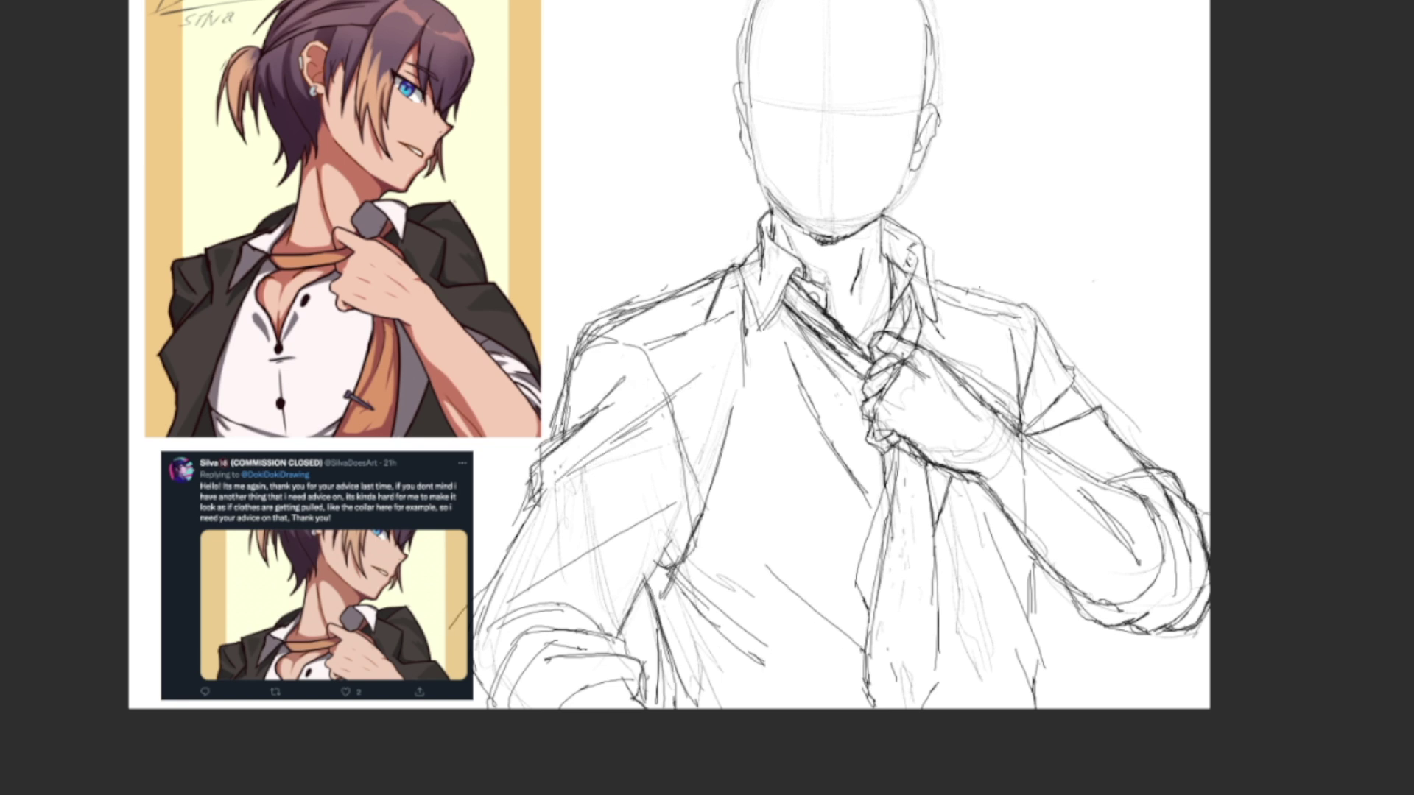
pyautogui.moveTo(629, 425); pyautogui.dragTo(567, 470)
# Darken the edges of the hanging tie and add vertical folds just below the gripping fist
pyautogui.scroll(-1, 669, 398)
pyautogui.scroll(3, 669, 397)
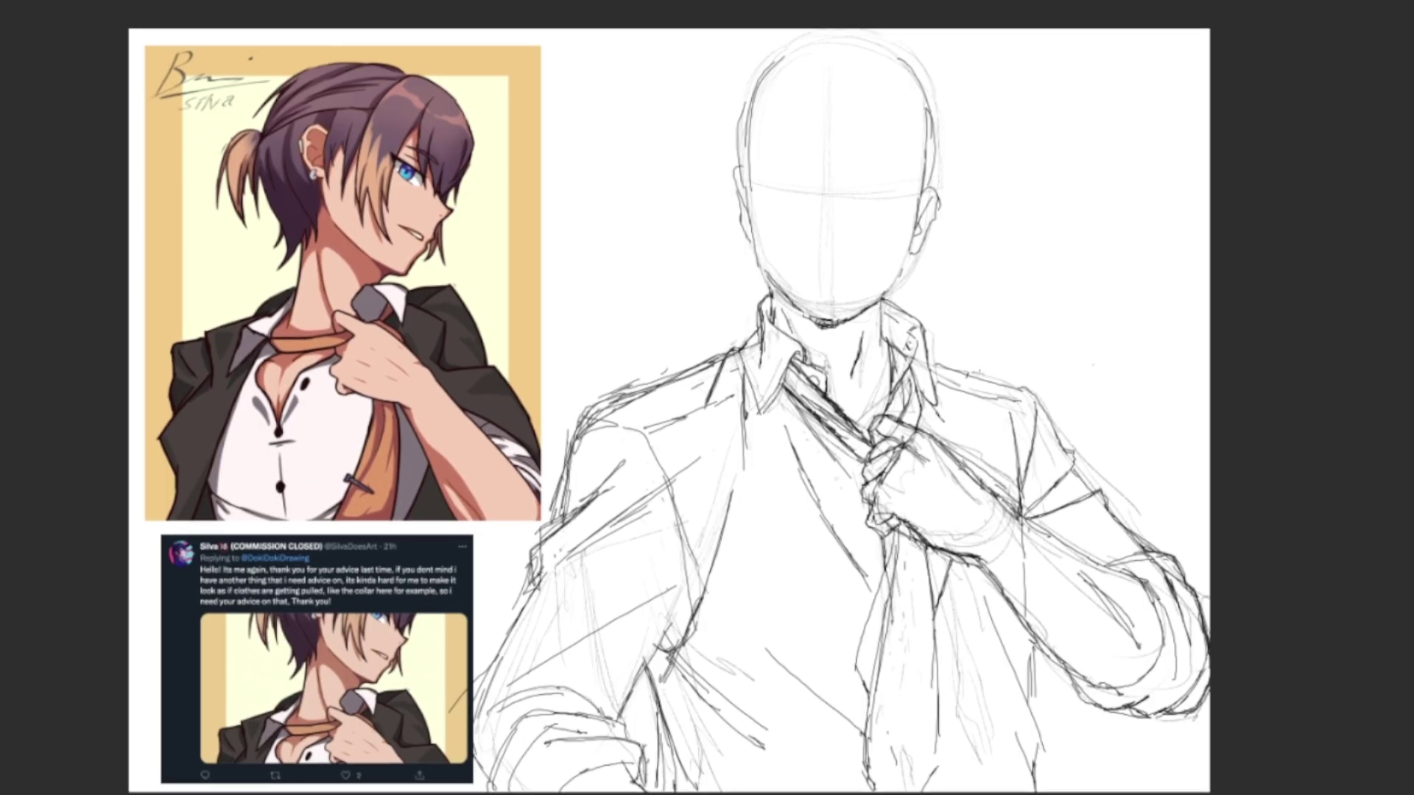
pyautogui.moveTo(941, 726); pyautogui.dragTo(935, 792)
pyautogui.moveTo(896, 515); pyautogui.dragTo(887, 598)
pyautogui.moveTo(894, 541); pyautogui.dragTo(889, 574)
pyautogui.moveTo(916, 523); pyautogui.dragTo(903, 570)
pyautogui.moveTo(920, 573); pyautogui.dragTo(913, 614)
pyautogui.moveTo(918, 537); pyautogui.dragTo(907, 584)
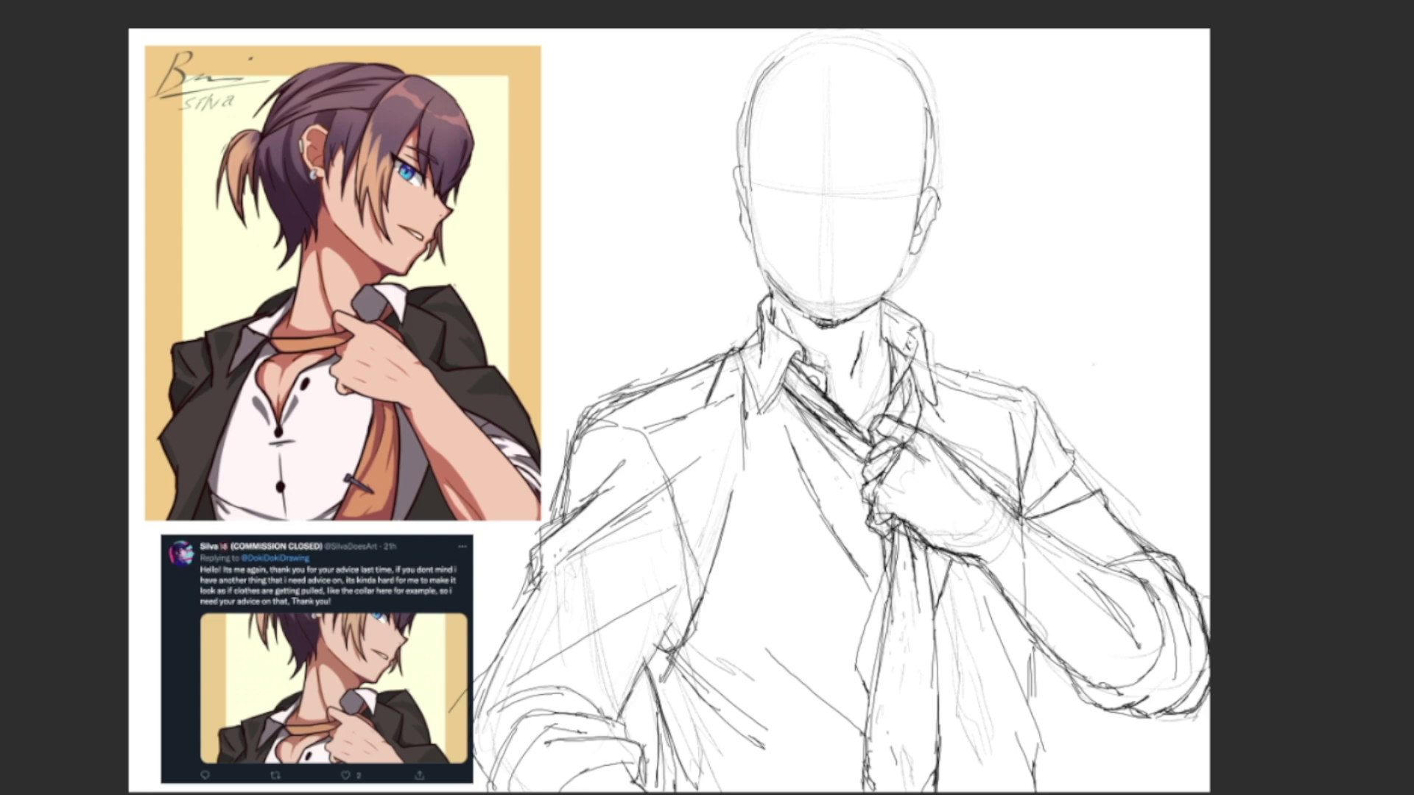
# Colour the tie strap around the neck dark red, from under both collar flaps down to the fist
pyautogui.moveTo(894, 279)
pyautogui.mouseDown()
pyautogui.moveTo(898, 266)
pyautogui.moveTo(891, 313)
pyautogui.moveTo(908, 304)
pyautogui.moveTo(894, 355)
pyautogui.moveTo(913, 368)
pyautogui.moveTo(902, 386)
pyautogui.mouseUp()
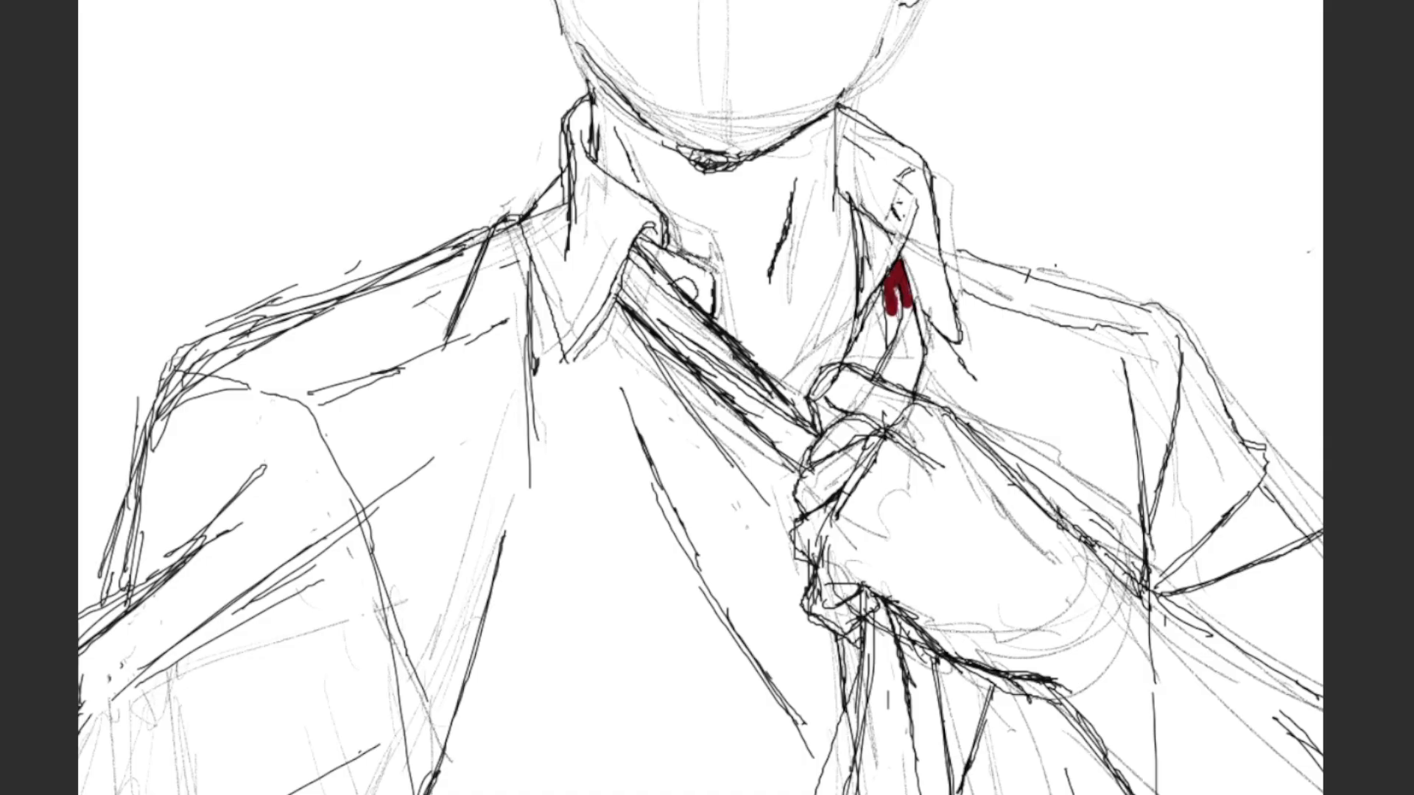
pyautogui.moveTo(917, 332); pyautogui.dragTo(914, 390)
pyautogui.moveTo(626, 250)
pyautogui.mouseDown()
pyautogui.moveTo(660, 317)
pyautogui.moveTo(685, 320)
pyautogui.moveTo(747, 383)
pyautogui.mouseUp()
pyautogui.moveTo(663, 306); pyautogui.dragTo(788, 438)
pyautogui.moveTo(737, 383)
pyautogui.mouseDown()
pyautogui.moveTo(807, 453)
pyautogui.moveTo(797, 460)
pyautogui.moveTo(873, 416)
pyautogui.mouseUp()
# Hatch the hanging part of the tie with dark red diagonal strokes from below the fist to the canvas edge
pyautogui.moveTo(880, 598); pyautogui.dragTo(863, 662)
pyautogui.moveTo(900, 633); pyautogui.dragTo(869, 689)
pyautogui.moveTo(913, 648)
pyautogui.mouseDown()
pyautogui.moveTo(873, 708)
pyautogui.moveTo(865, 762)
pyautogui.mouseUp()
pyautogui.moveTo(924, 731); pyautogui.dragTo(862, 792)
pyautogui.scroll(-7, 700, 397)
pyautogui.moveTo(895, 140); pyautogui.dragTo(840, 233)
pyautogui.moveTo(895, 184); pyautogui.dragTo(806, 357)
pyautogui.moveTo(931, 245); pyautogui.dragTo(801, 390)
pyautogui.moveTo(944, 315); pyautogui.dragTo(812, 468)
pyautogui.moveTo(957, 352); pyautogui.dragTo(829, 511)
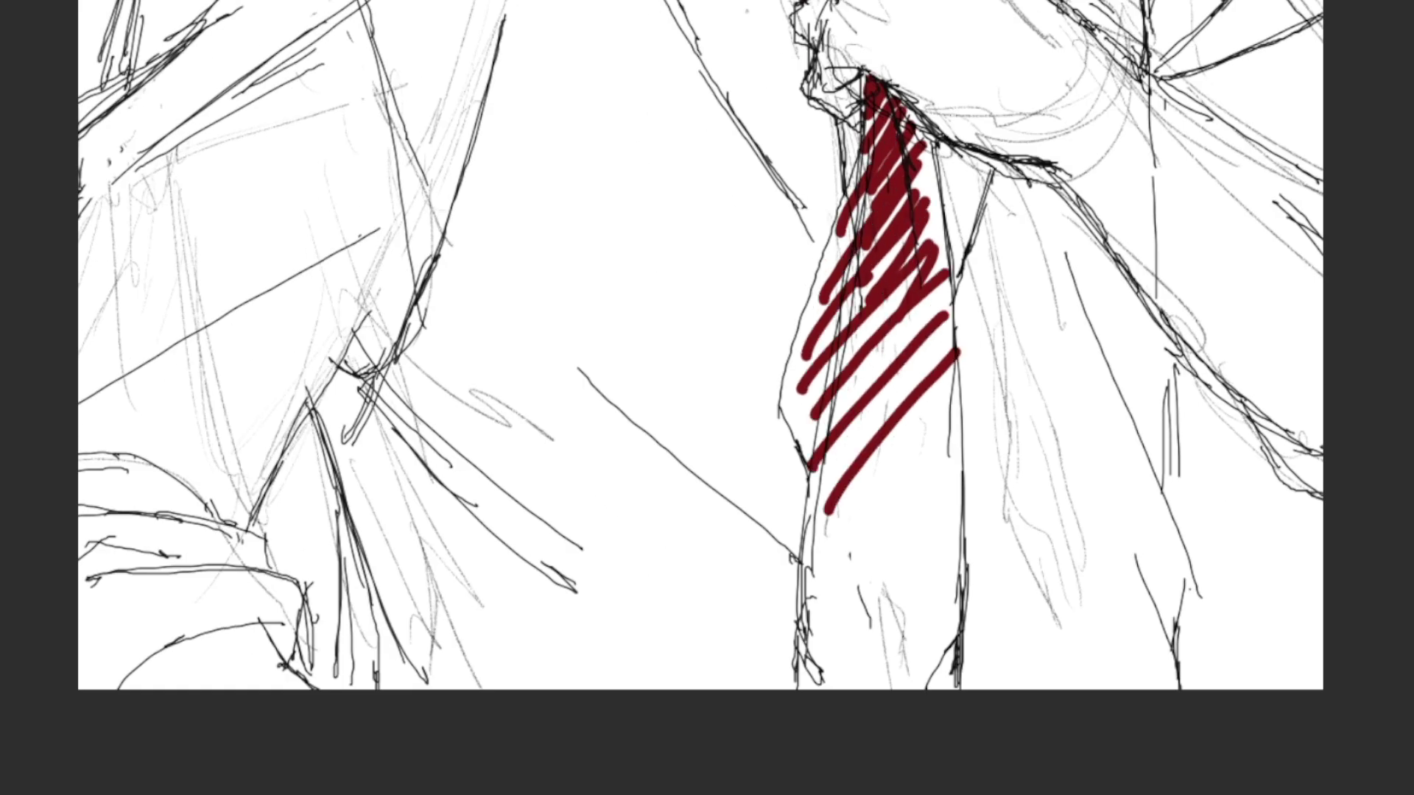
pyautogui.moveTo(959, 407); pyautogui.dragTo(827, 559)
pyautogui.moveTo(954, 460); pyautogui.dragTo(820, 614)
pyautogui.moveTo(951, 508); pyautogui.dragTo(833, 651)
pyautogui.moveTo(954, 558); pyautogui.dragTo(856, 676)
pyautogui.moveTo(964, 592); pyautogui.dragTo(911, 682)
pyautogui.moveTo(848, 619); pyautogui.dragTo(802, 685)
pyautogui.moveTo(808, 326)
pyautogui.mouseDown()
pyautogui.moveTo(784, 397)
pyautogui.moveTo(803, 432)
pyautogui.mouseUp()
# Darken the creases on the raised arm's upper sleeve and restate the folds running toward its elbow
pyautogui.hotkey('ctrl', '-')
pyautogui.hotkey('ctrl', '-')
pyautogui.moveTo(1120, 442); pyautogui.dragTo(1082, 478)
pyautogui.moveTo(1141, 468); pyautogui.dragTo(1084, 489)
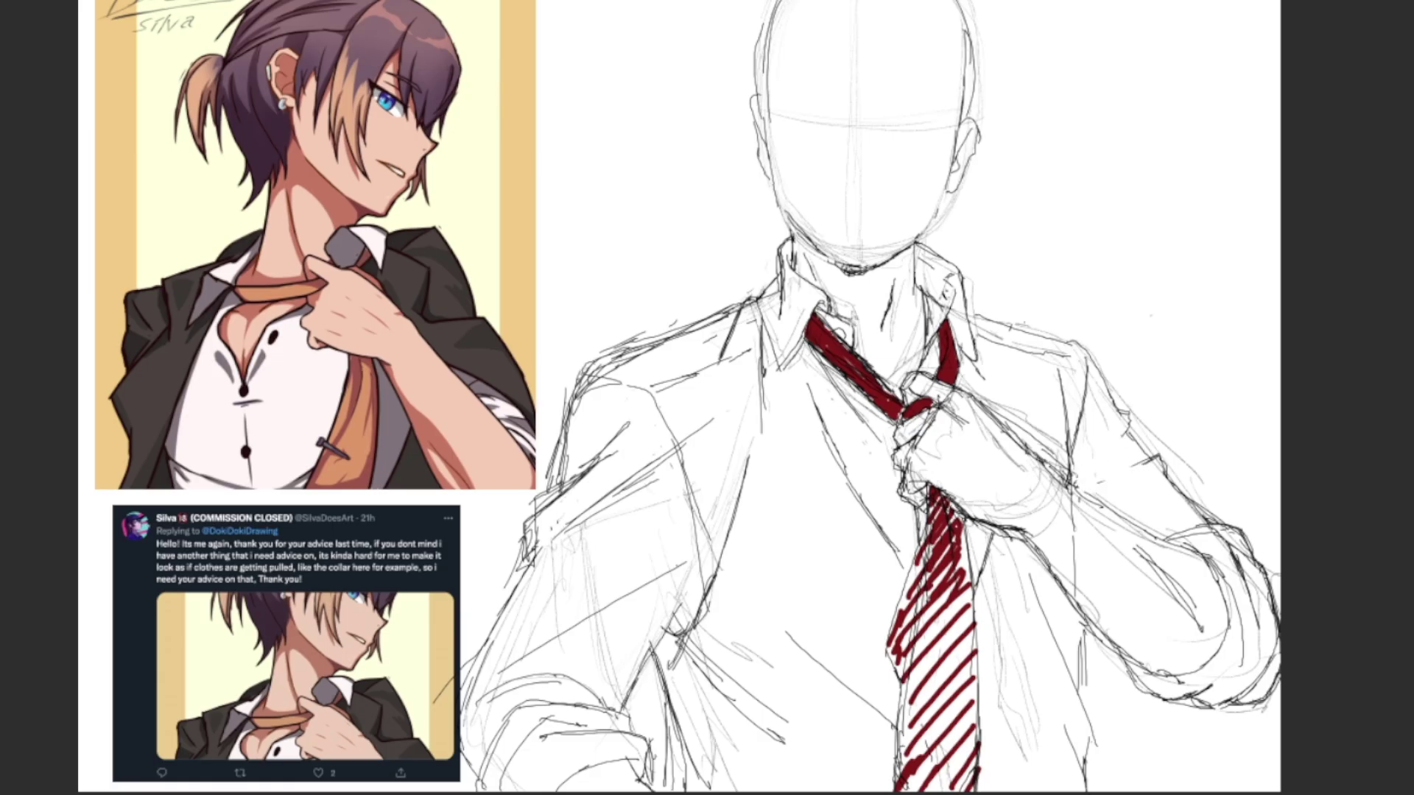
pyautogui.moveTo(1125, 427); pyautogui.dragTo(1093, 488)
pyautogui.hotkey('ctrl', 'z')
pyautogui.moveTo(1095, 499); pyautogui.dragTo(1173, 473)
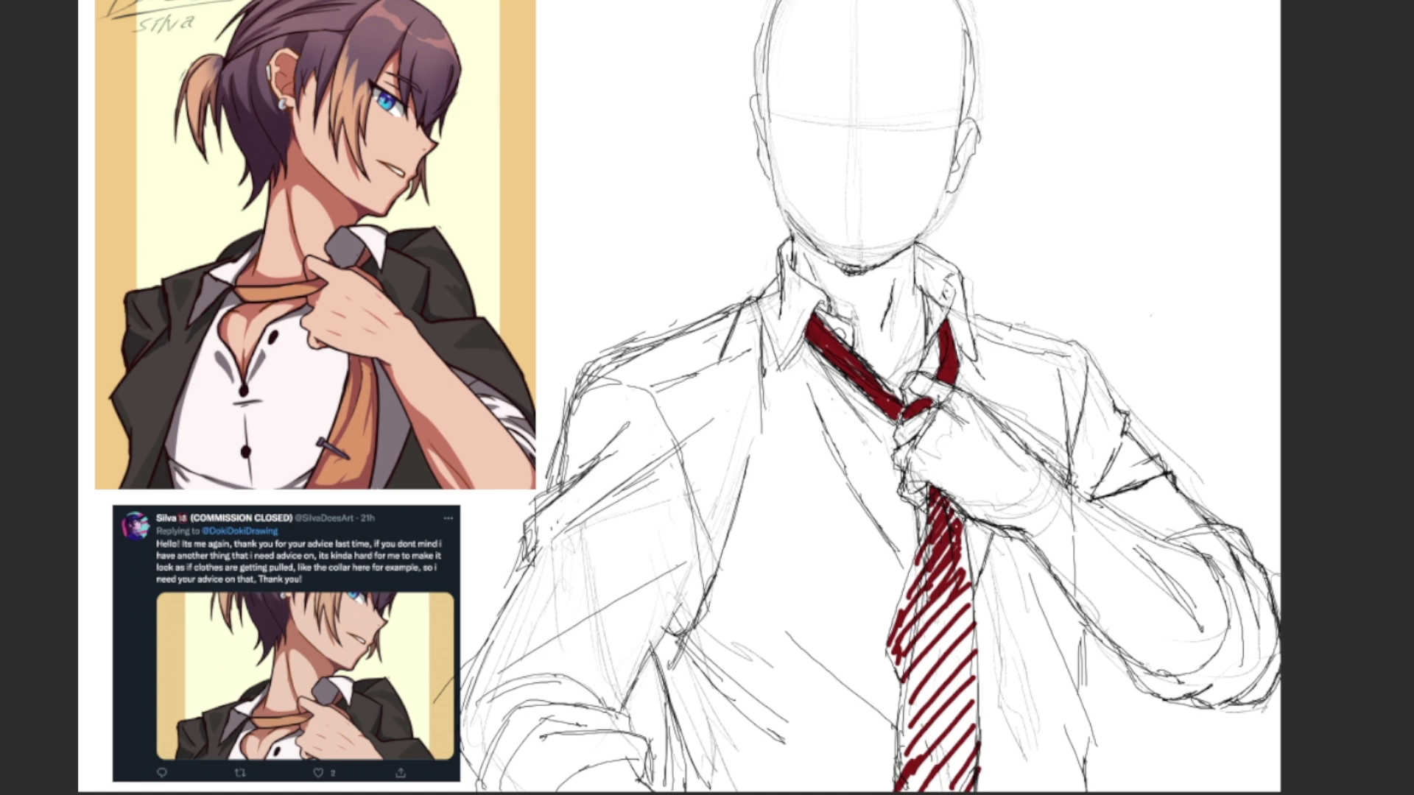
pyautogui.moveTo(1133, 522); pyautogui.dragTo(1210, 523)
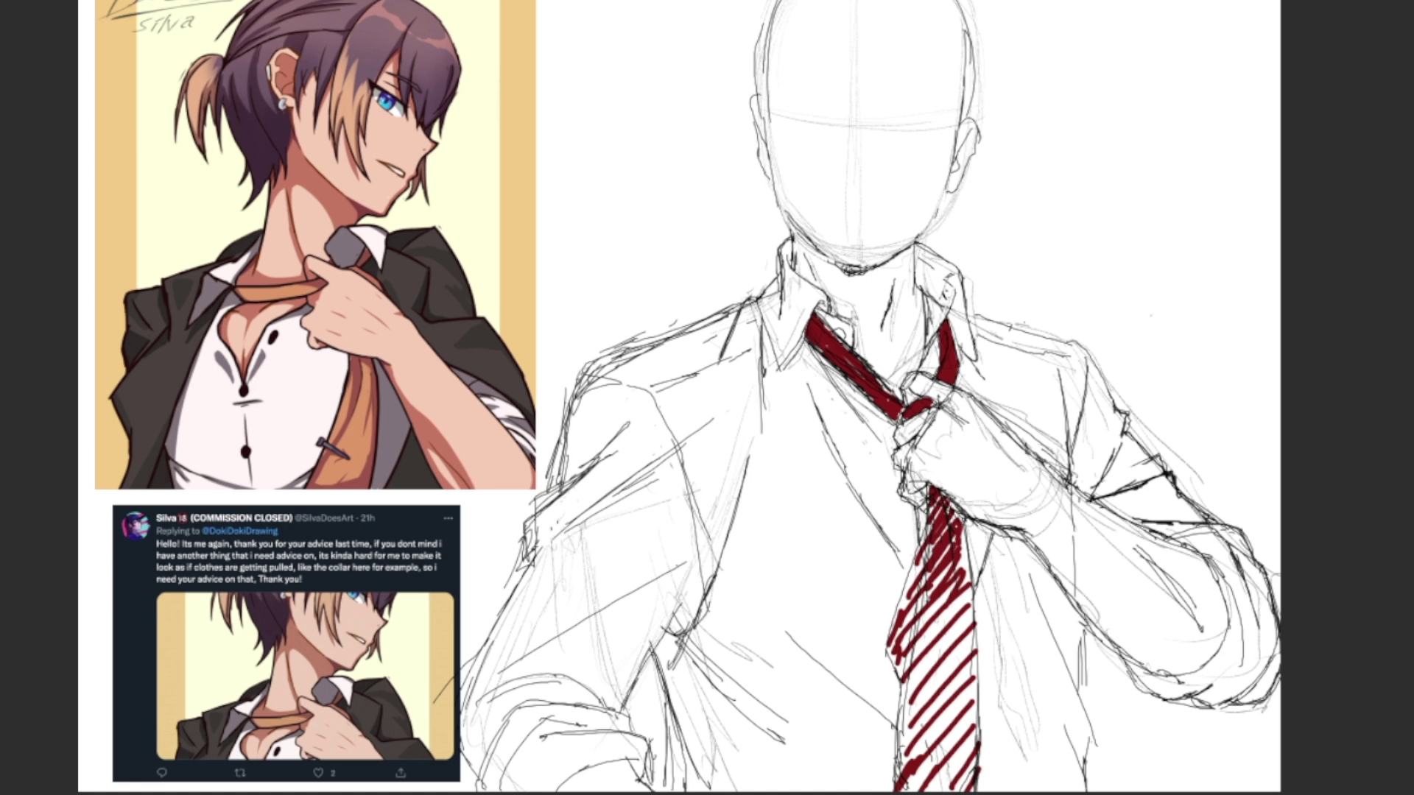
pyautogui.moveTo(1143, 556); pyautogui.dragTo(1205, 626)
pyautogui.moveTo(1208, 566); pyautogui.dragTo(1224, 620)
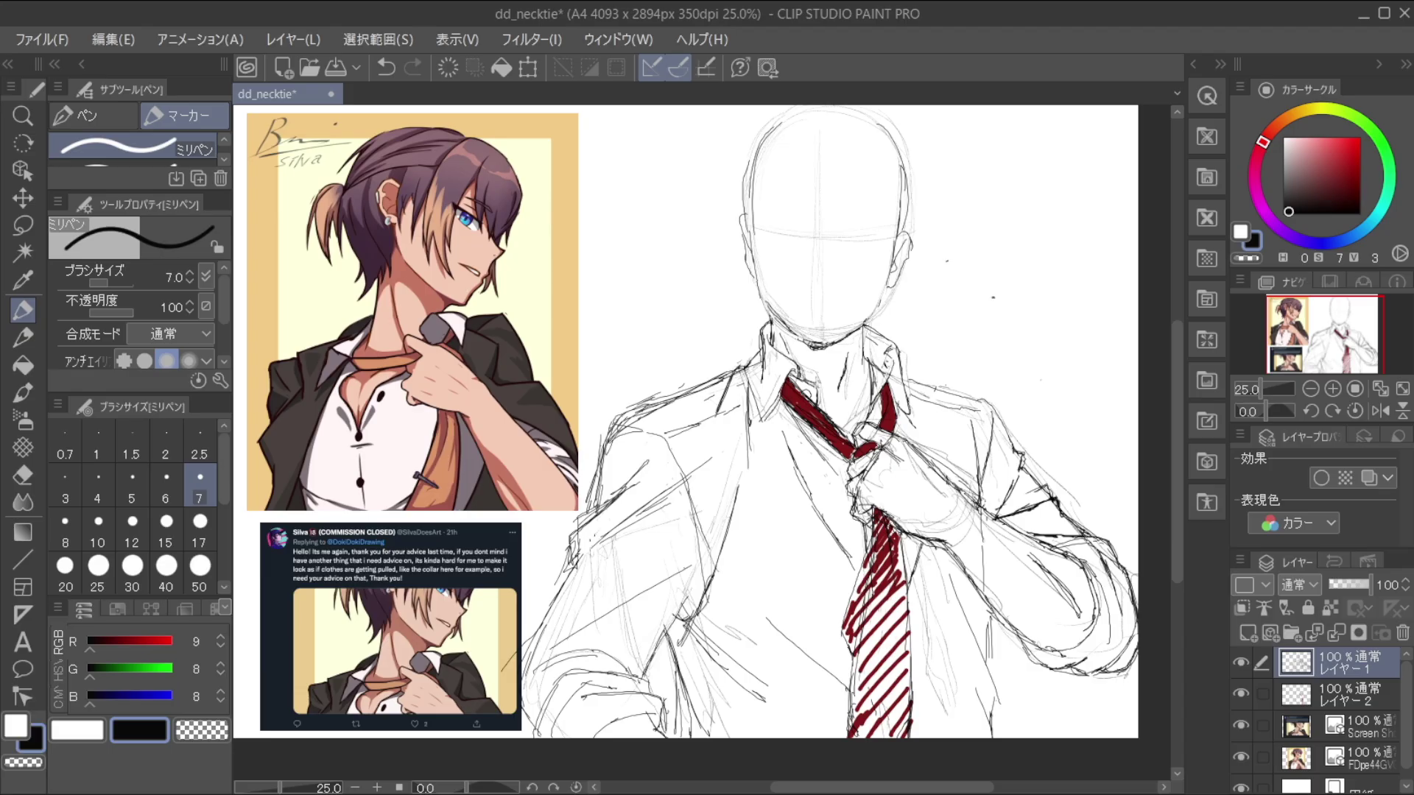
# Sketch a small shirt band with a button and buttonhole in the blank area beside the head
pyautogui.moveTo(863, 197); pyautogui.dragTo(910, 239)
pyautogui.moveTo(944, 311); pyautogui.dragTo(1013, 341)
pyautogui.moveTo(994, 293)
pyautogui.mouseDown()
pyautogui.moveTo(990, 317)
pyautogui.moveTo(1007, 318)
pyautogui.moveTo(1041, 395)
pyautogui.mouseUp()
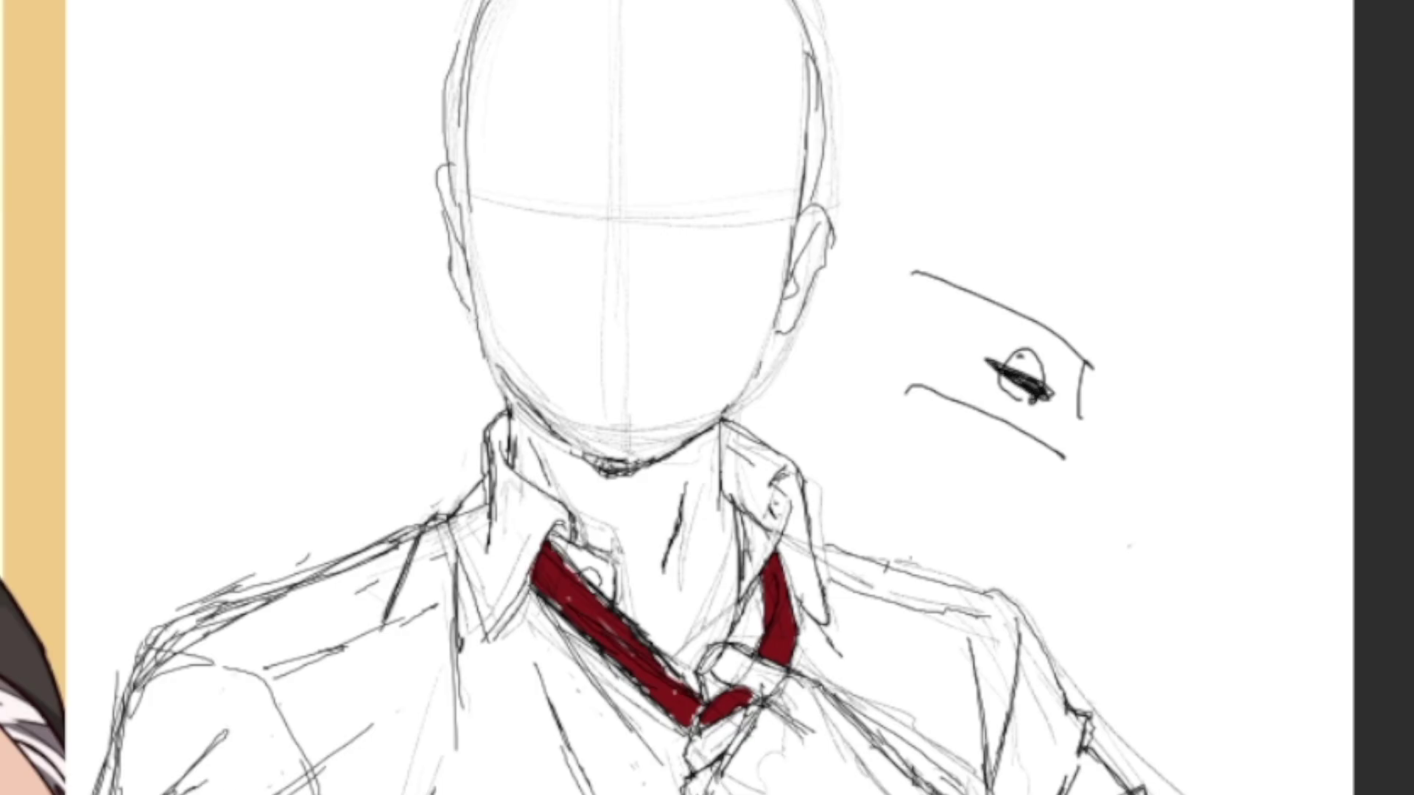
# Erase the shirt band and button sketch beside the head
pyautogui.moveTo(1039, 328); pyautogui.dragTo(1101, 243)
pyautogui.moveTo(1112, 232); pyautogui.dragTo(1176, 587)
pyautogui.moveTo(905, 170)
pyautogui.mouseDown()
pyautogui.moveTo(1116, 232)
pyautogui.moveTo(1118, 254)
pyautogui.mouseUp()
pyautogui.moveTo(1066, 495); pyautogui.dragTo(1144, 544)
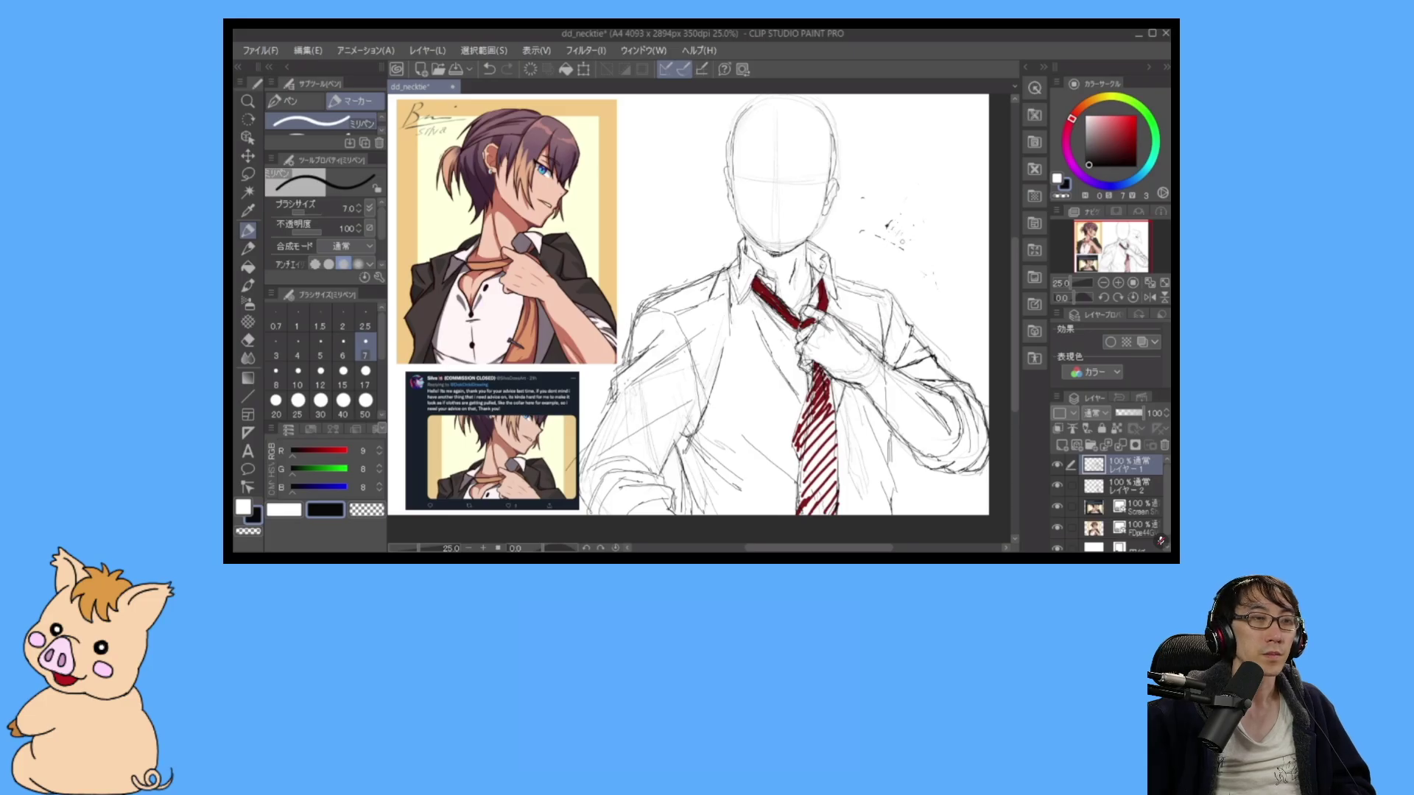
pyautogui.hotkey('ctrl', 'z')
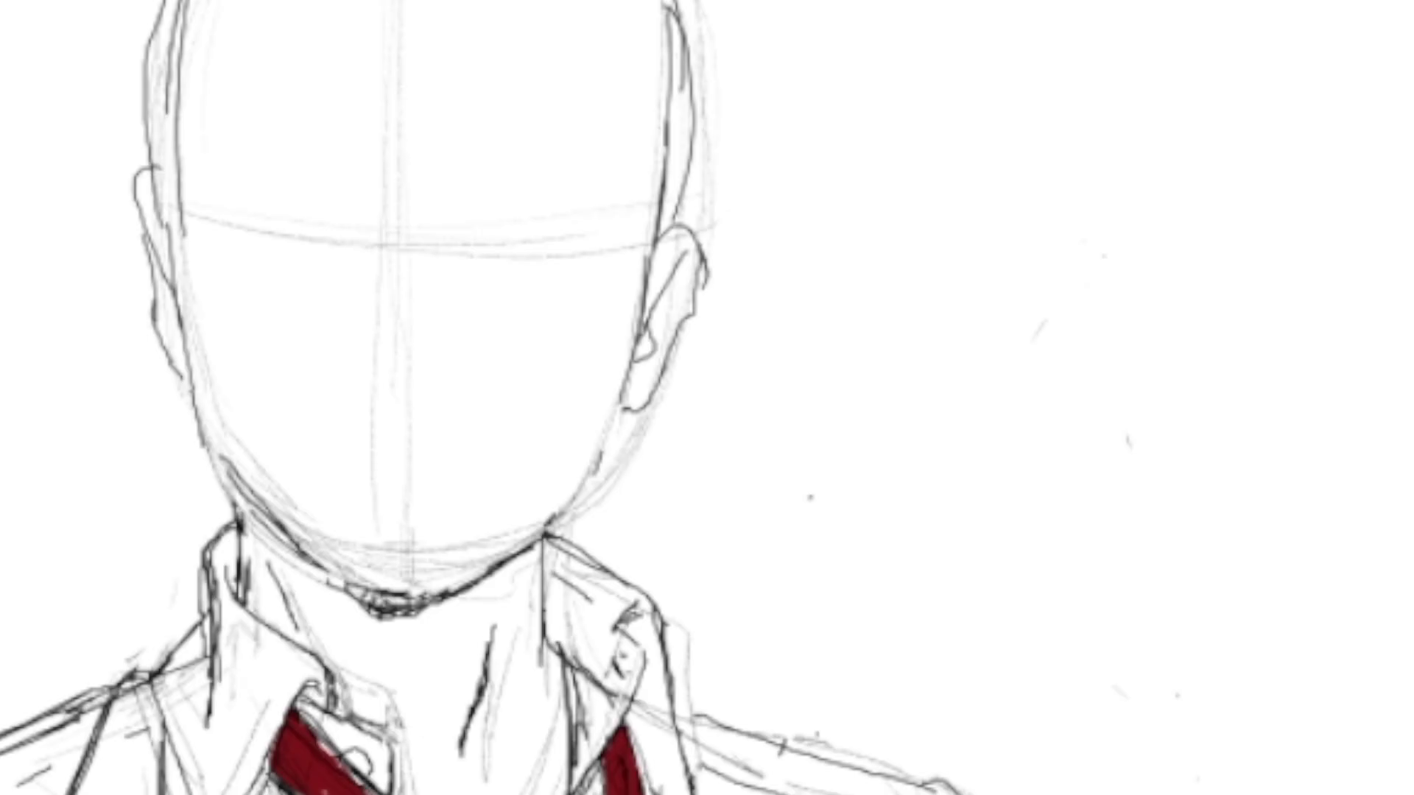
# Start a small neck and shoulder diagram beside the head with two vertical lines and one slanted line
pyautogui.moveTo(882, 151); pyautogui.dragTo(883, 182)
pyautogui.moveTo(1057, 99); pyautogui.dragTo(1067, 239)
pyautogui.moveTo(835, 296); pyautogui.dragTo(914, 241)
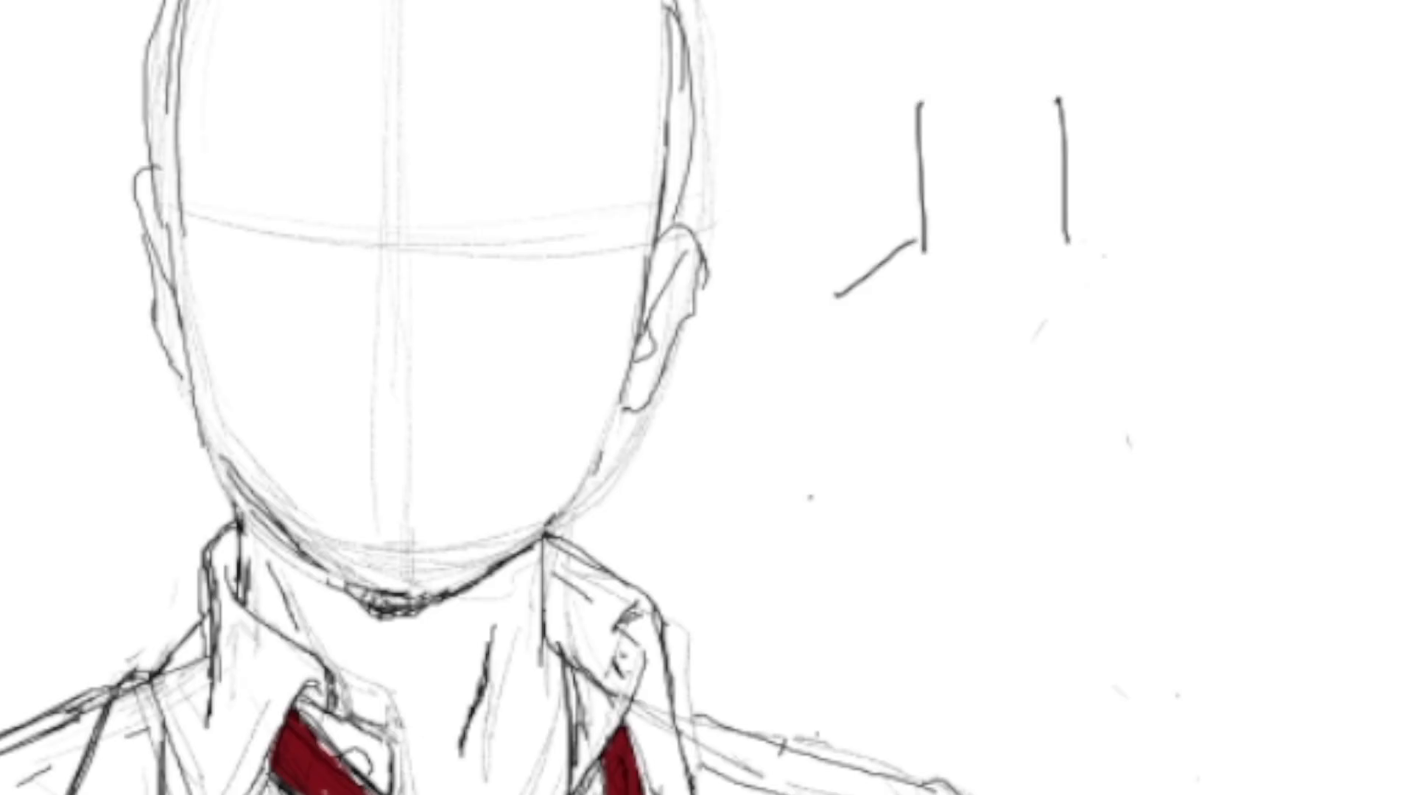